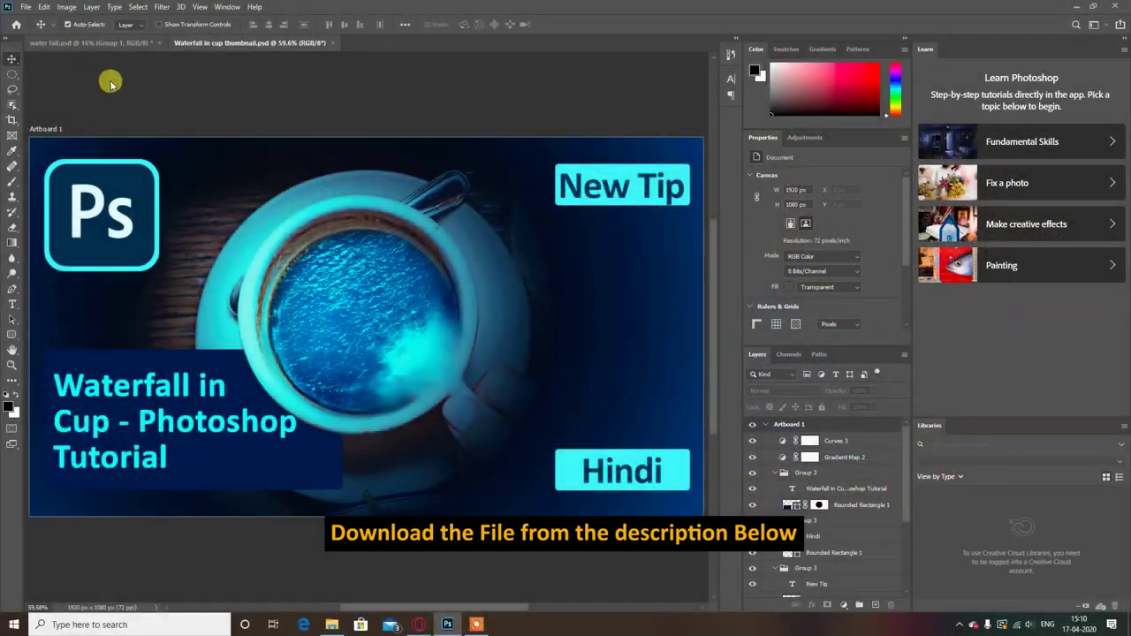
- Switch to the finished water fall.psd composite to view it
left_click(97, 42)
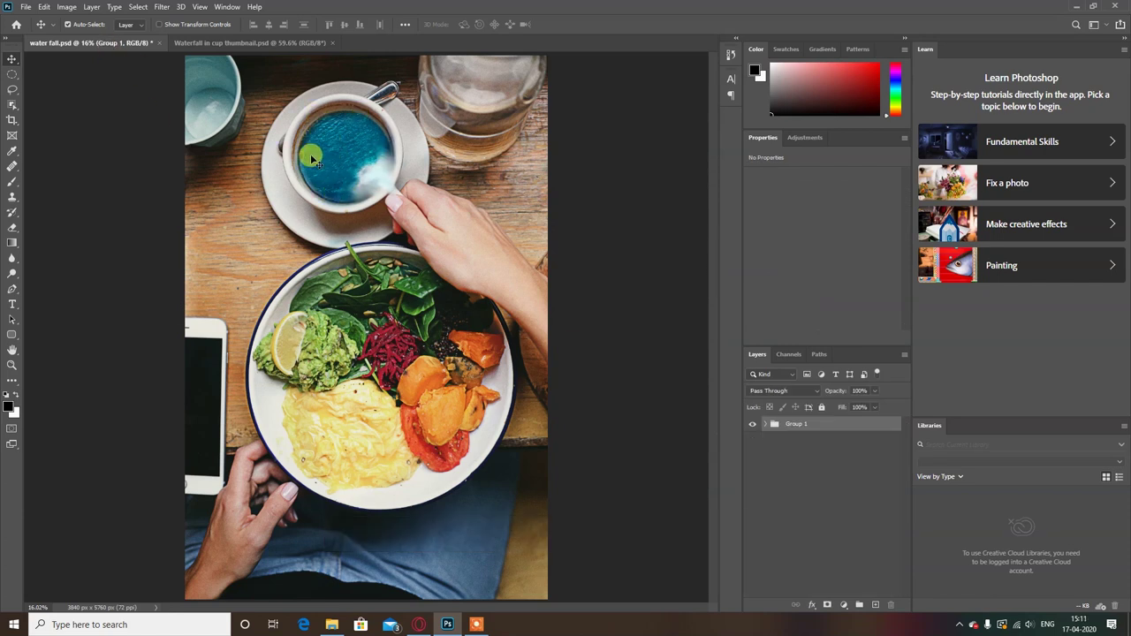
- Open the hand-touching-coffee-cup-and-plate photo from Downloads as a new Photoshop document
left_click(336, 628)
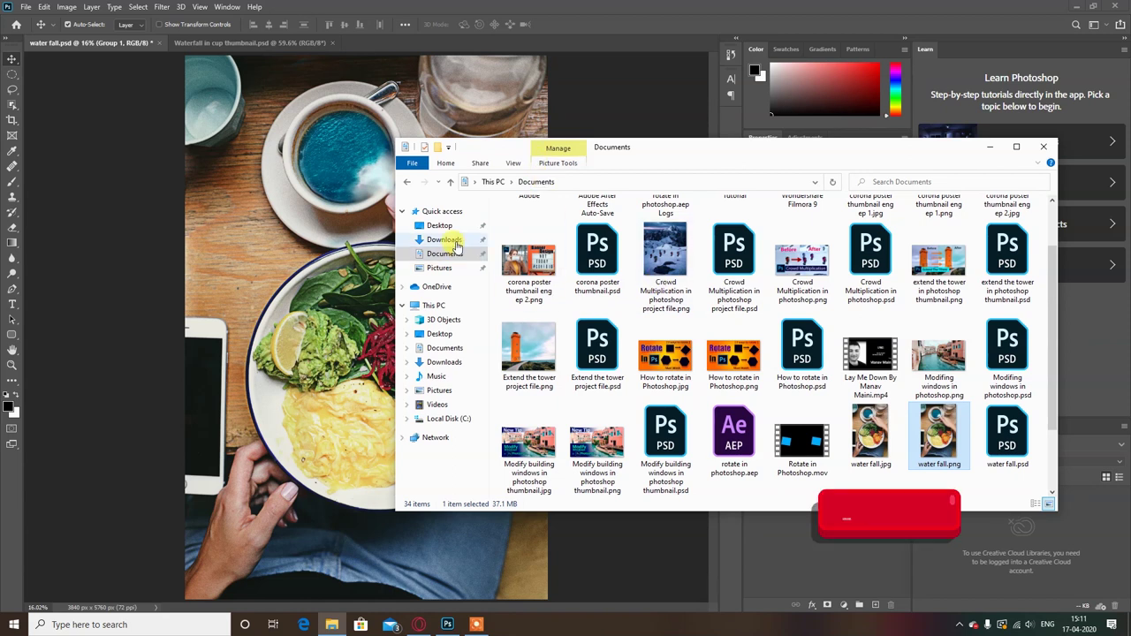
left_click(455, 243)
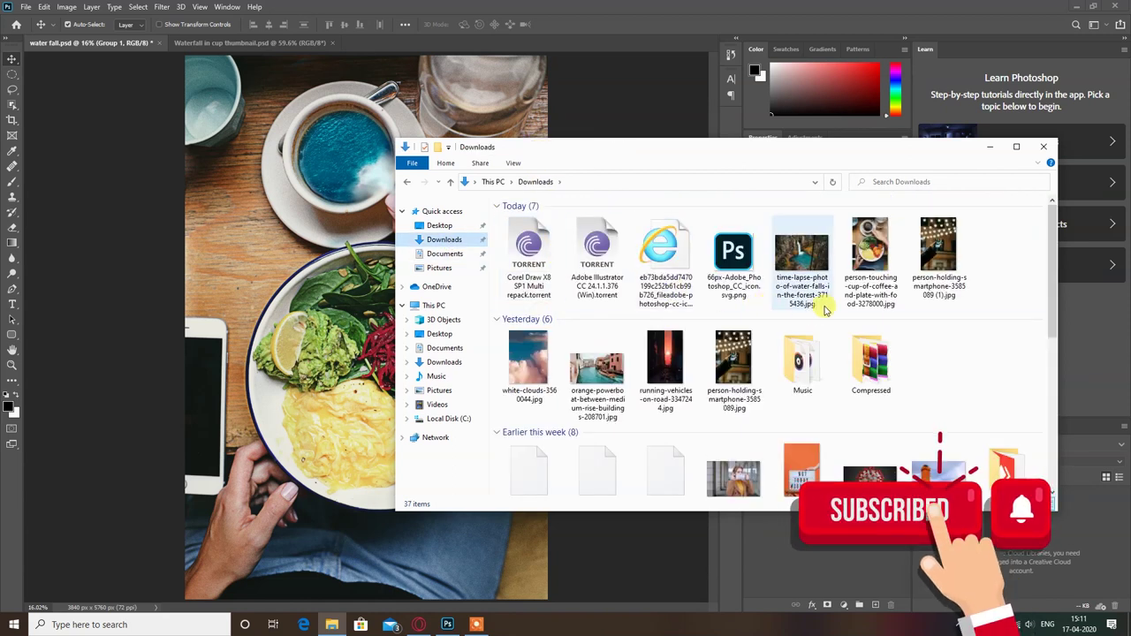
left_click(871, 269)
left_click_drag(871, 270, 506, 46)
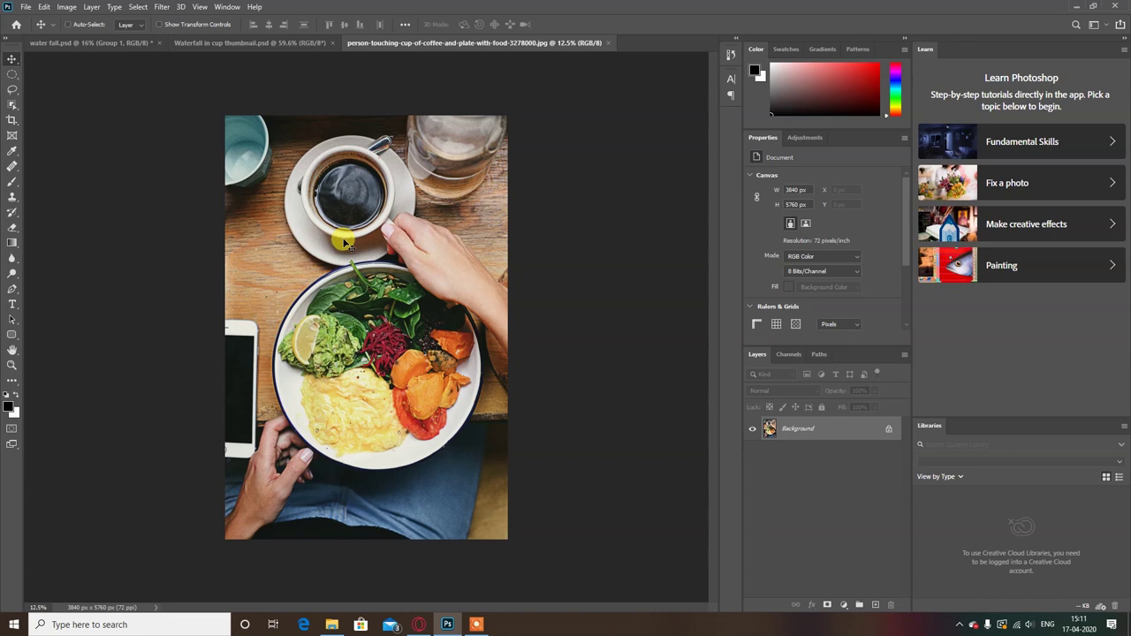
- Zoom the coffee photo to 25% and scroll until the cup is in view
key("ctrl+plus")
key("ctrl+plus")
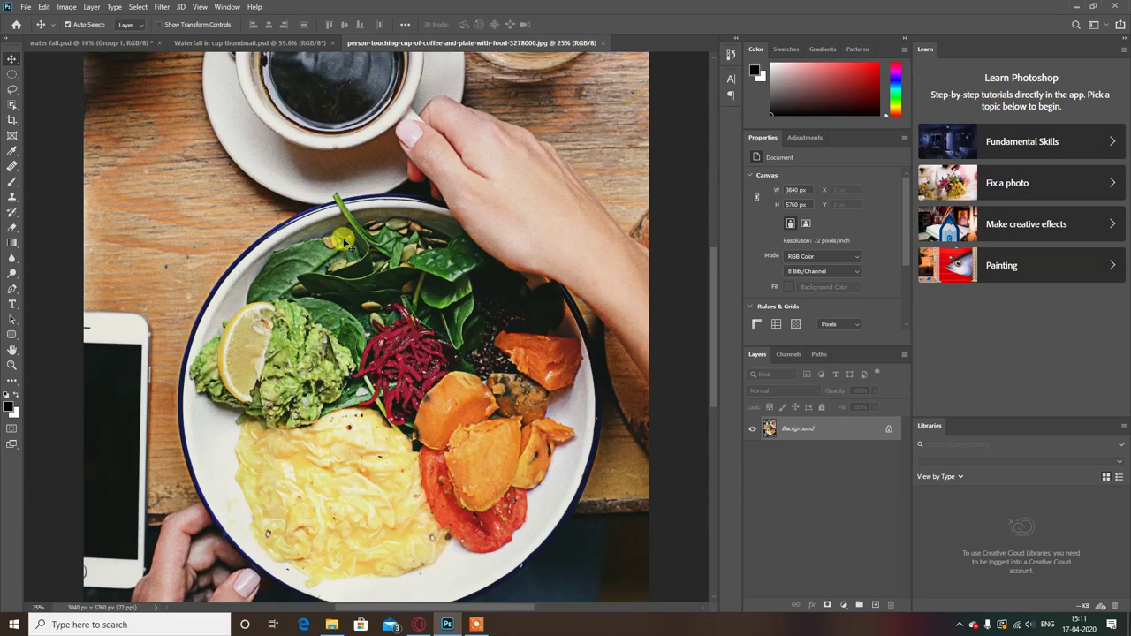
left_click_drag(714, 273, 716, 229)
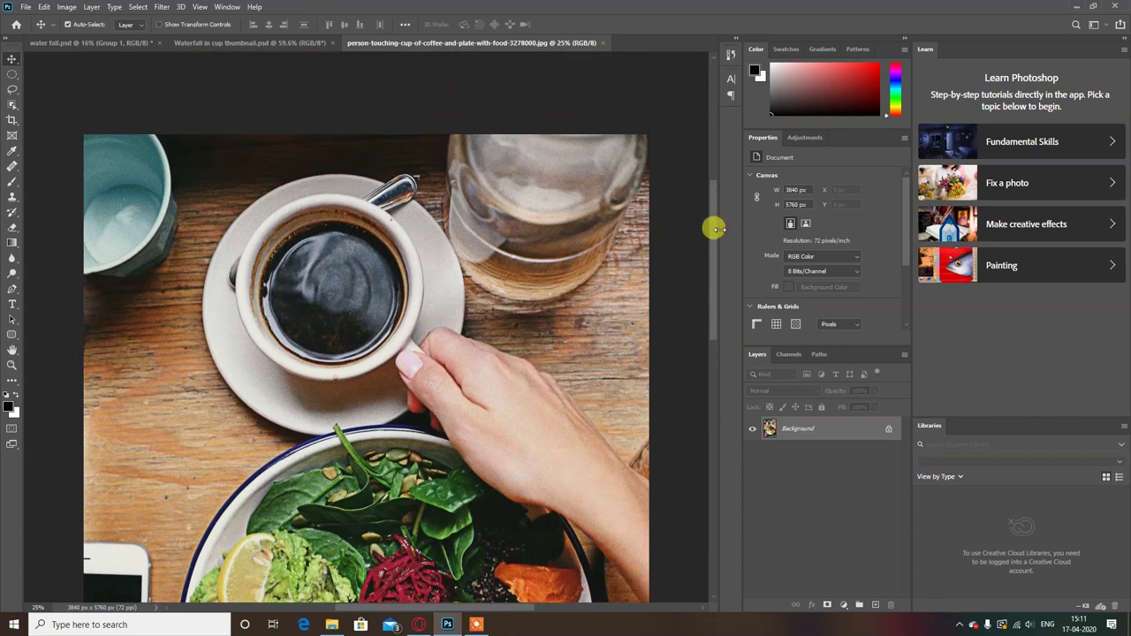
left_click_drag(487, 610, 464, 609)
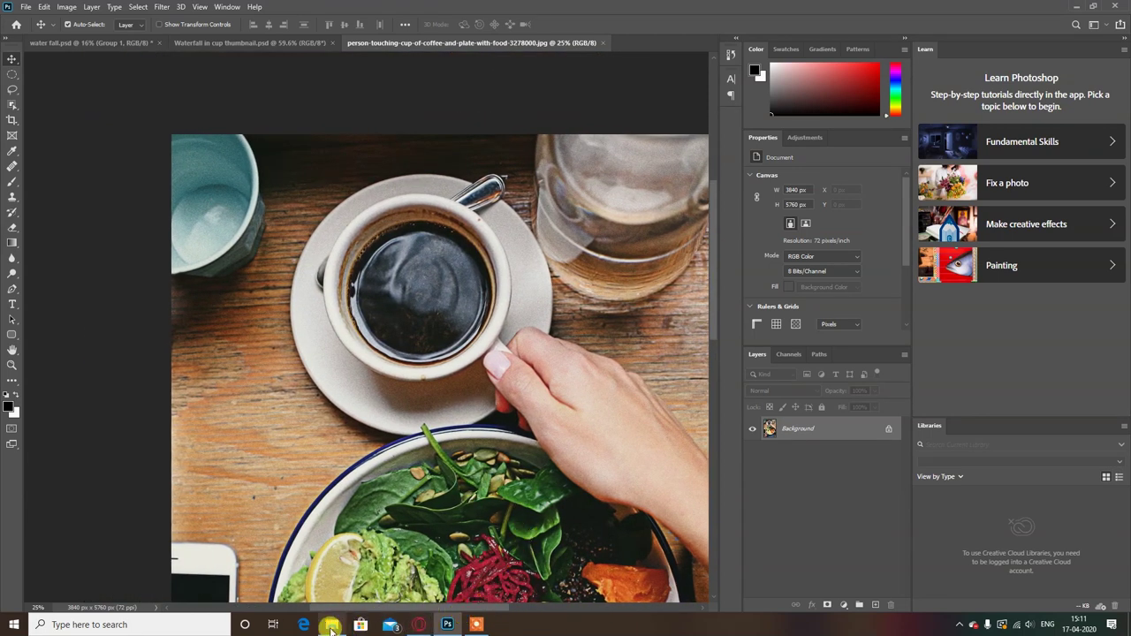
mouse_move(331, 625)
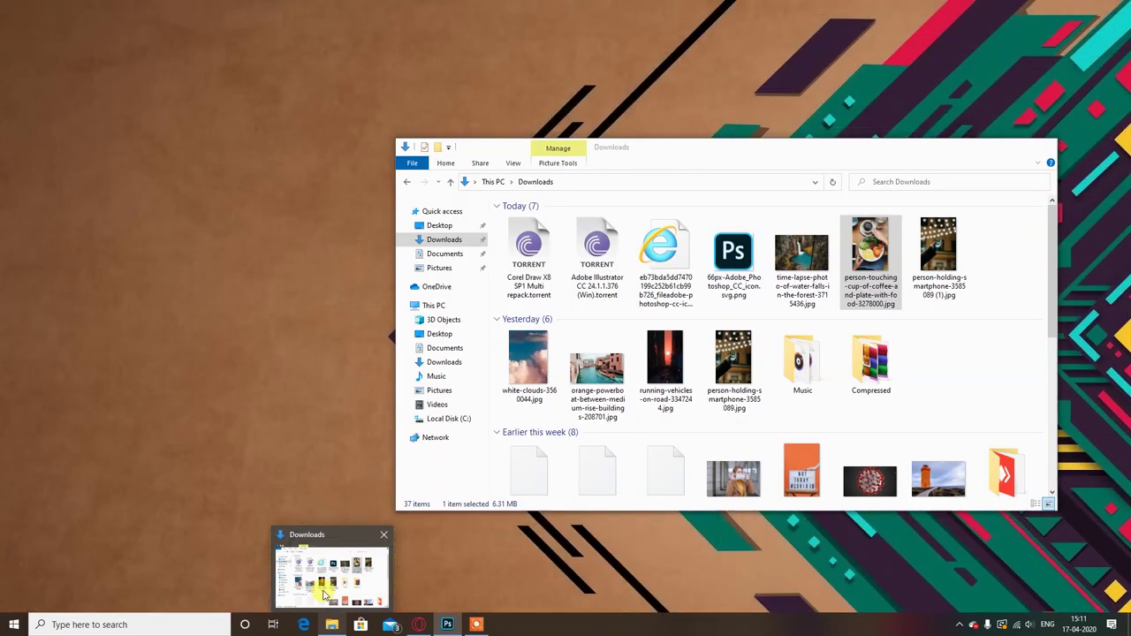
- Place the time-lapse waterfall JPG from Downloads as a layer over the coffee photo
left_click(327, 593)
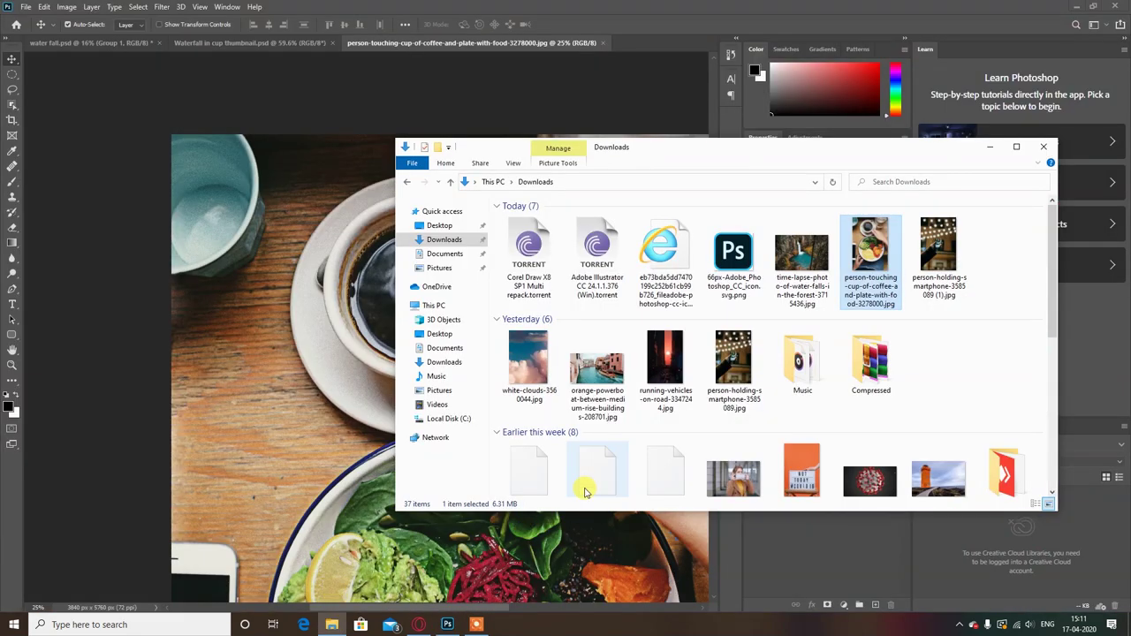
left_click(797, 270)
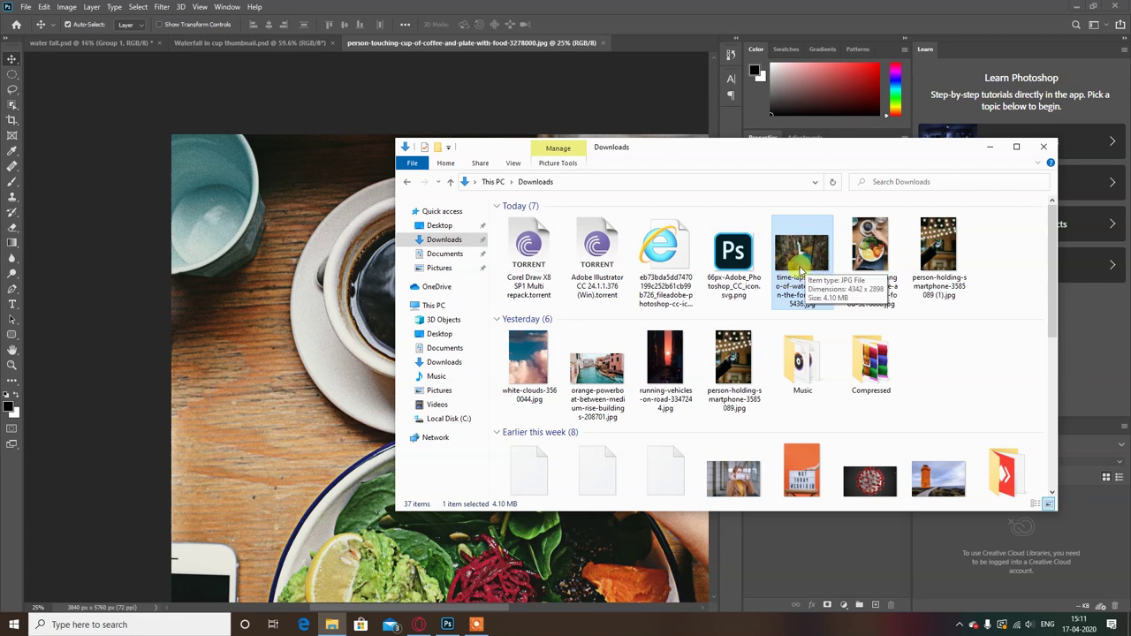
mouse_move(800, 269)
left_mouse_down()
mouse_move(362, 327)
mouse_move(373, 327)
left_mouse_up()
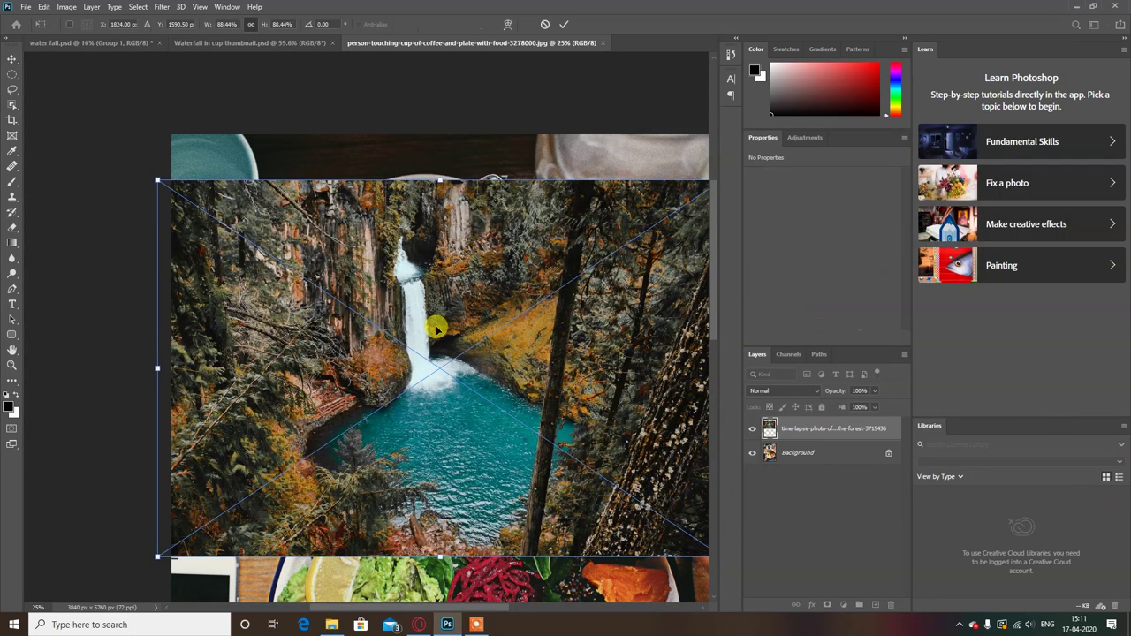
- Lower the placed waterfall layer's opacity and shift it down over the coffee cup
left_click_drag(461, 324, 432, 271)
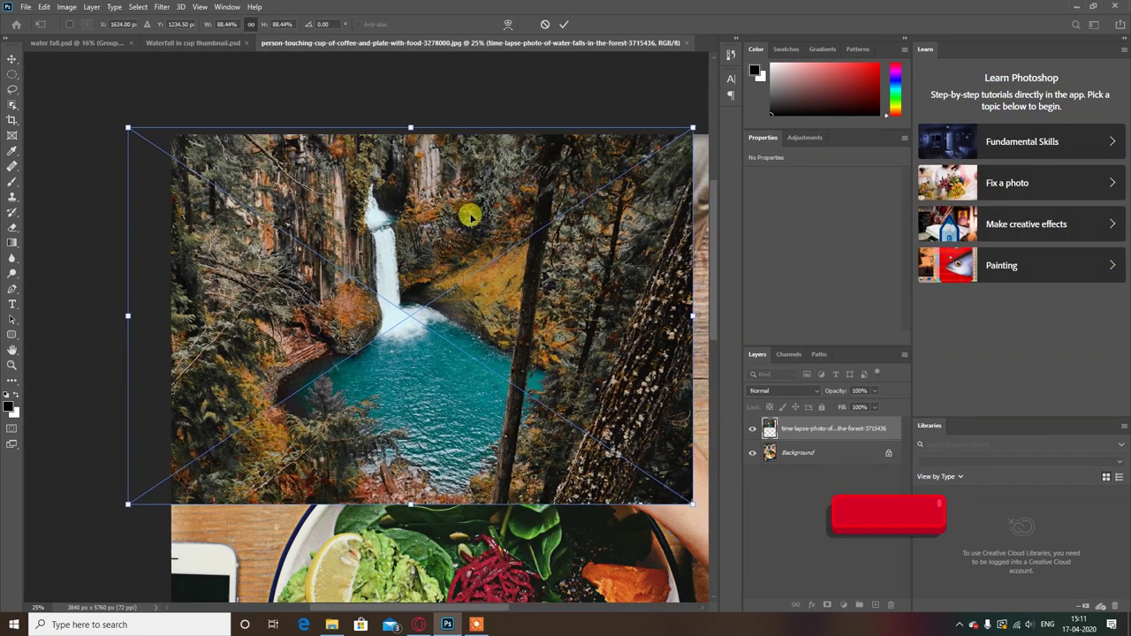
left_click(872, 390)
left_click_drag(872, 402, 861, 409)
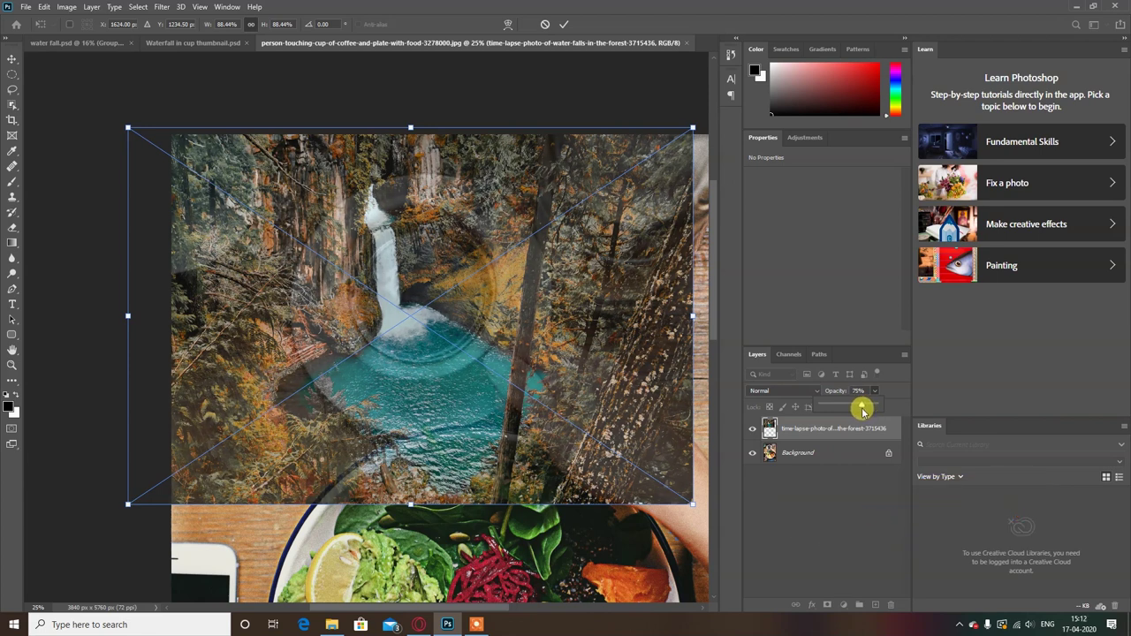
left_click_drag(862, 409, 719, 119)
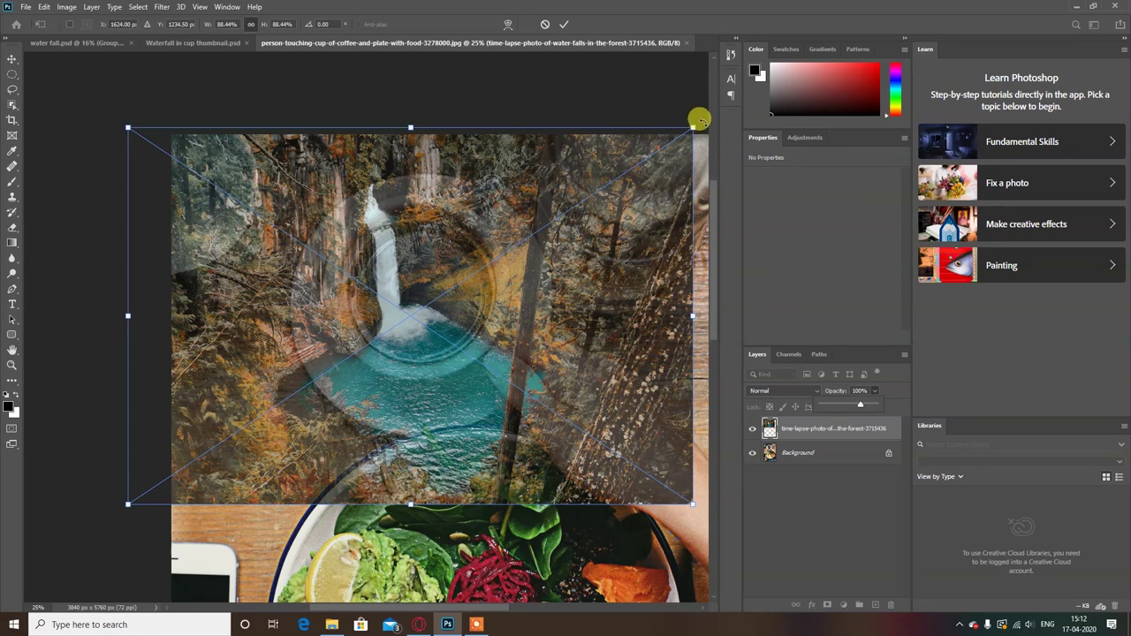
mouse_move(488, 188)
left_mouse_down()
mouse_move(386, 348)
mouse_move(422, 462)
mouse_move(427, 327)
left_mouse_up()
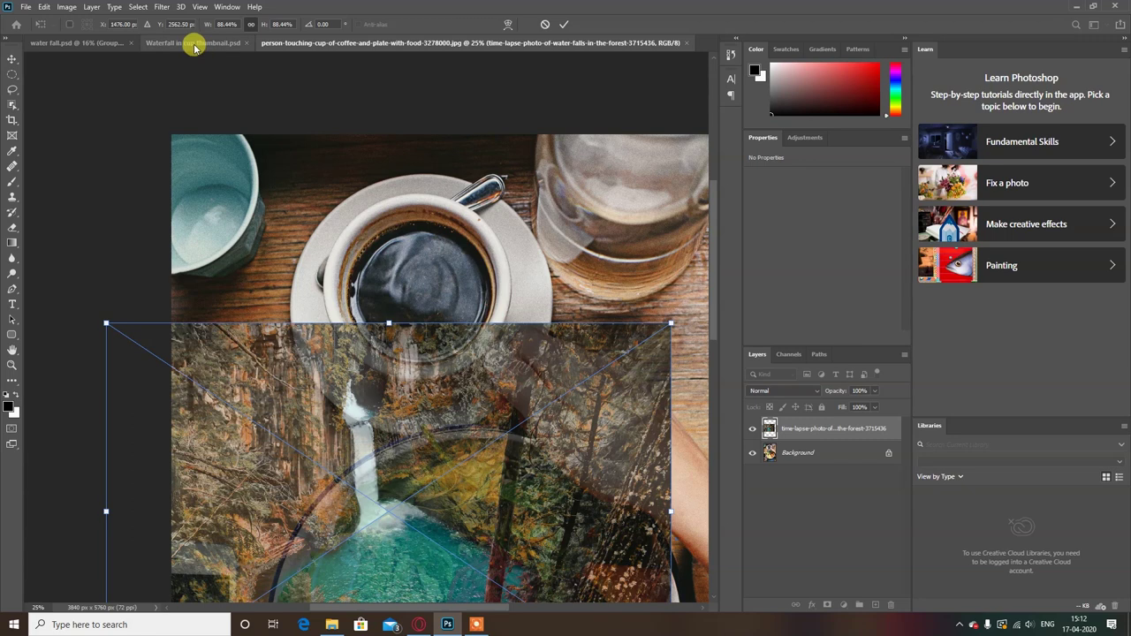
- Review the finished composite, then place the waterfall photo onto the coffee photo again
left_click(194, 43)
left_click(93, 43)
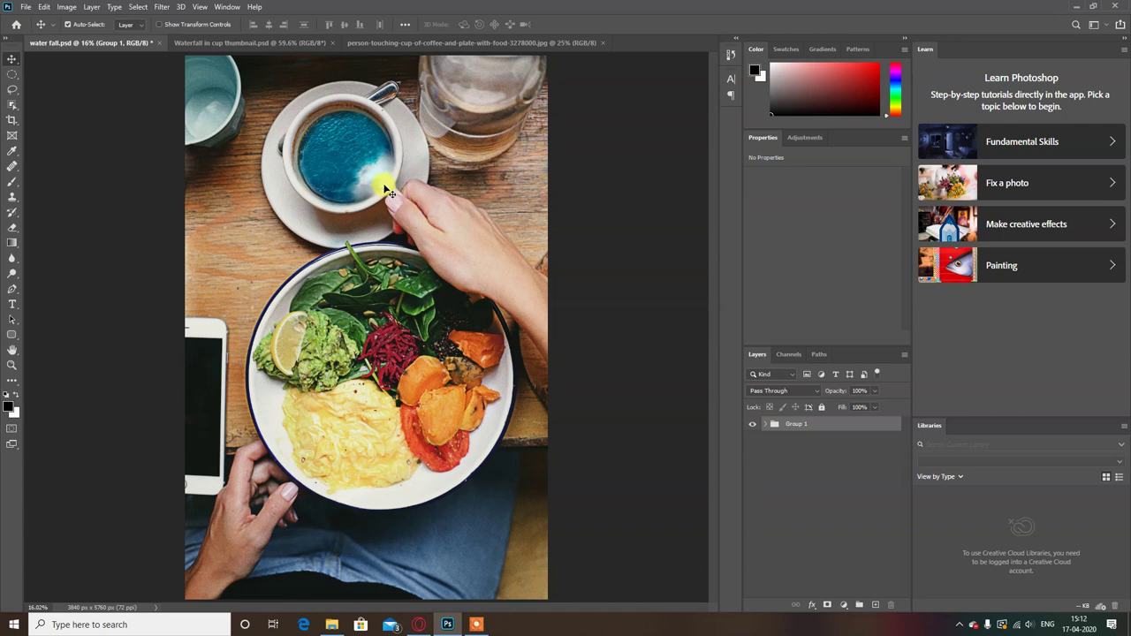
left_click(404, 44)
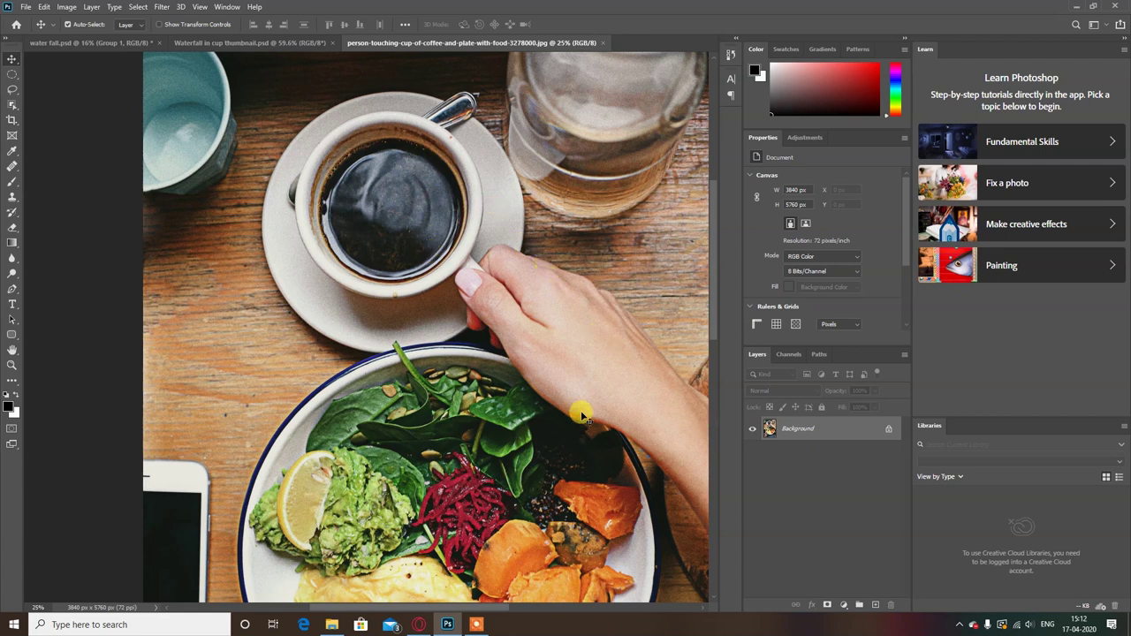
left_click(331, 625)
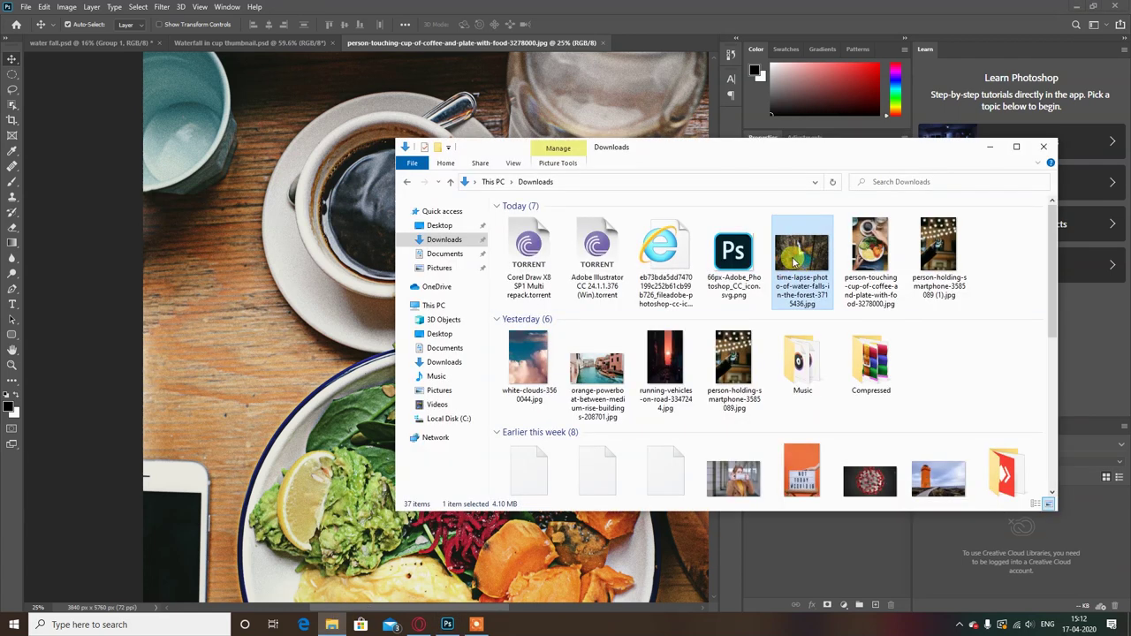
left_click_drag(793, 262, 361, 227)
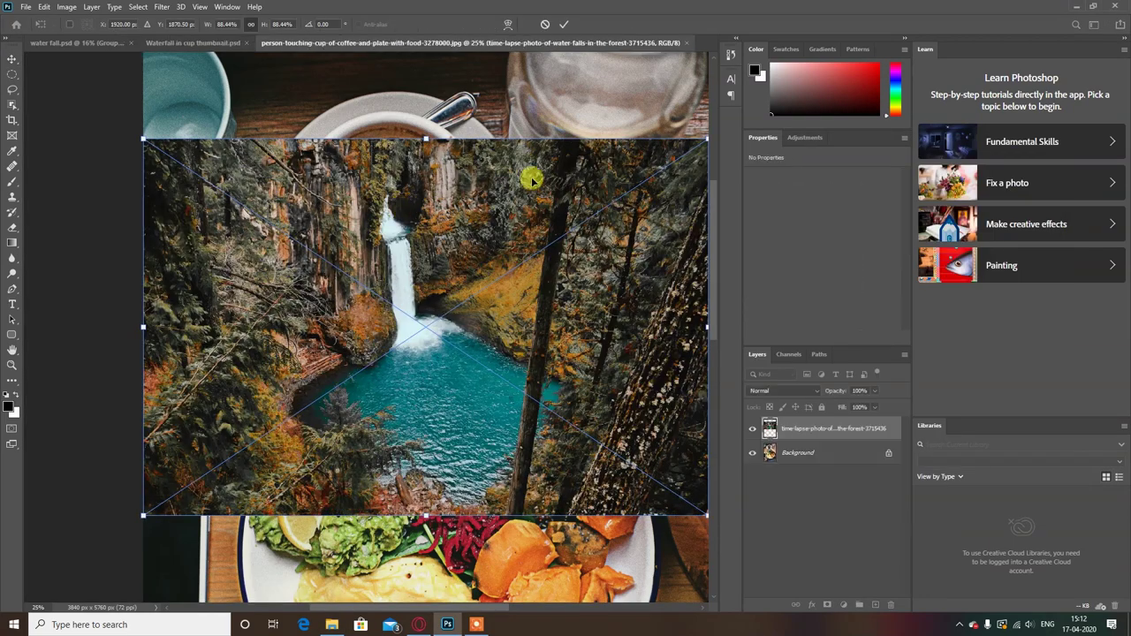
- Rotate the waterfall layer to 147.81°, make it more transparent, and move it over the cup
mouse_move(113, 131)
left_mouse_down()
mouse_move(304, 76)
mouse_move(583, 284)
left_mouse_up()
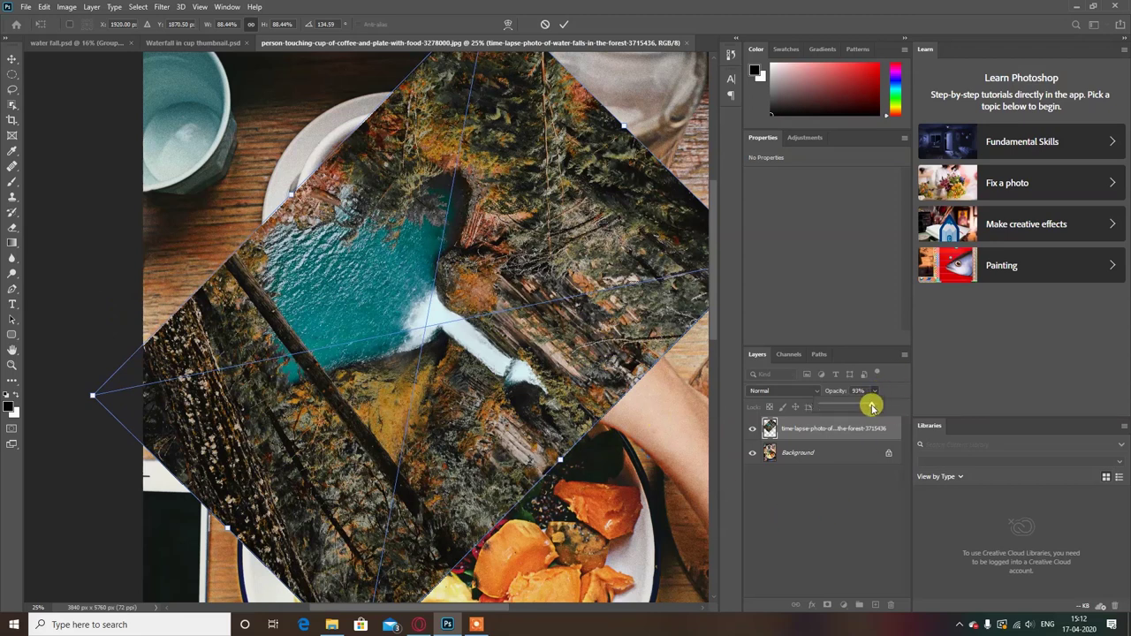
left_click_drag(864, 407, 862, 407)
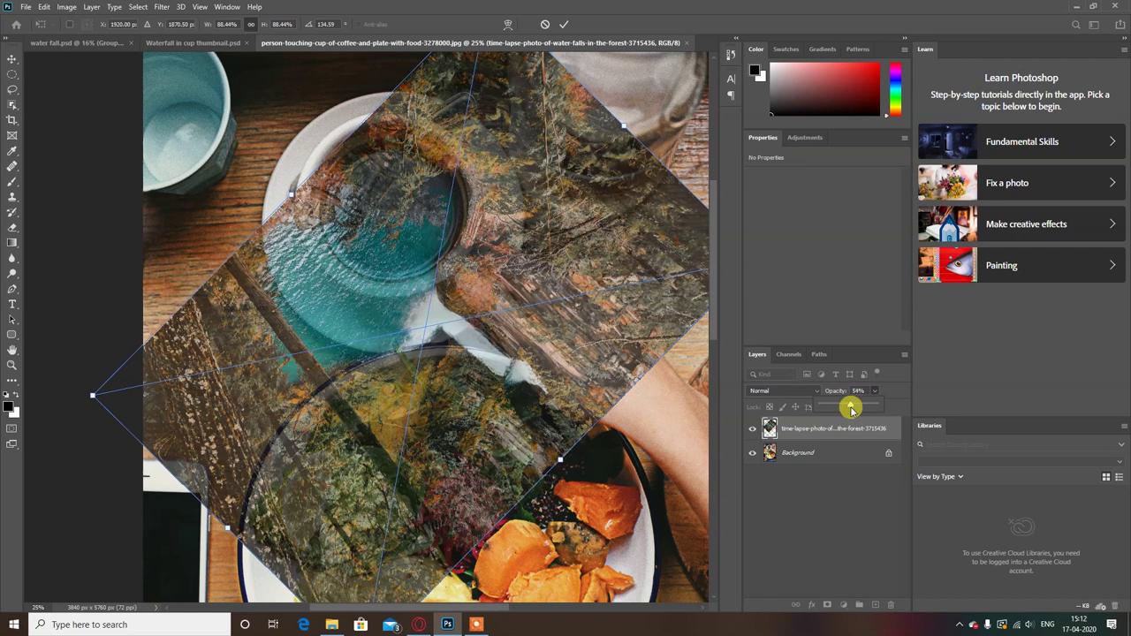
mouse_move(537, 346)
left_mouse_down()
mouse_move(517, 302)
mouse_move(525, 277)
left_mouse_up()
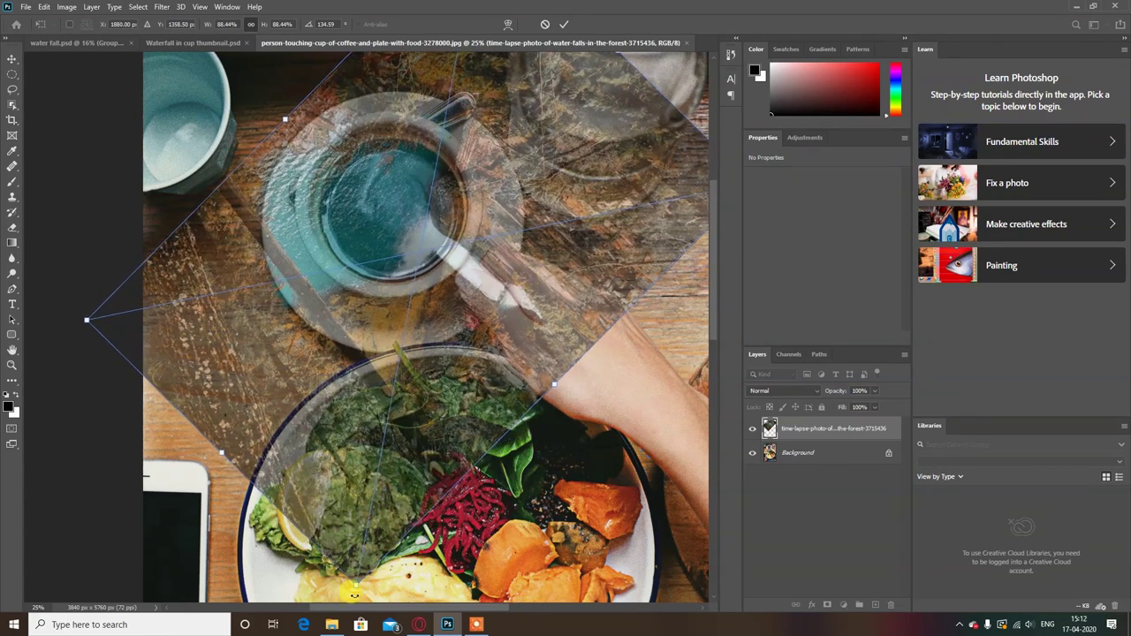
- Scale the waterfall layer to 88.57% and nudge it into alignment over the cup
left_click_drag(361, 589, 298, 568)
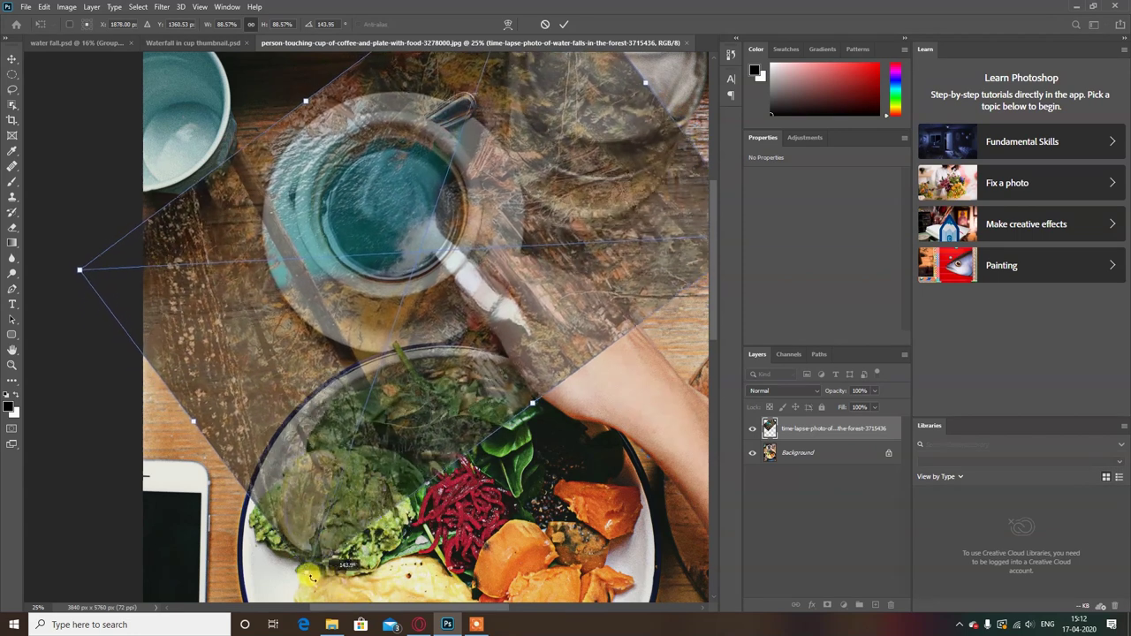
key("Up")
key("Up")
key("Up")
key("Up")
key("Up")
key("Up")
key("Up")
key("Up")
key("Up")
key("Up")
key("Up")
key("Up")
key("Down")
key("Down")
key("Down")
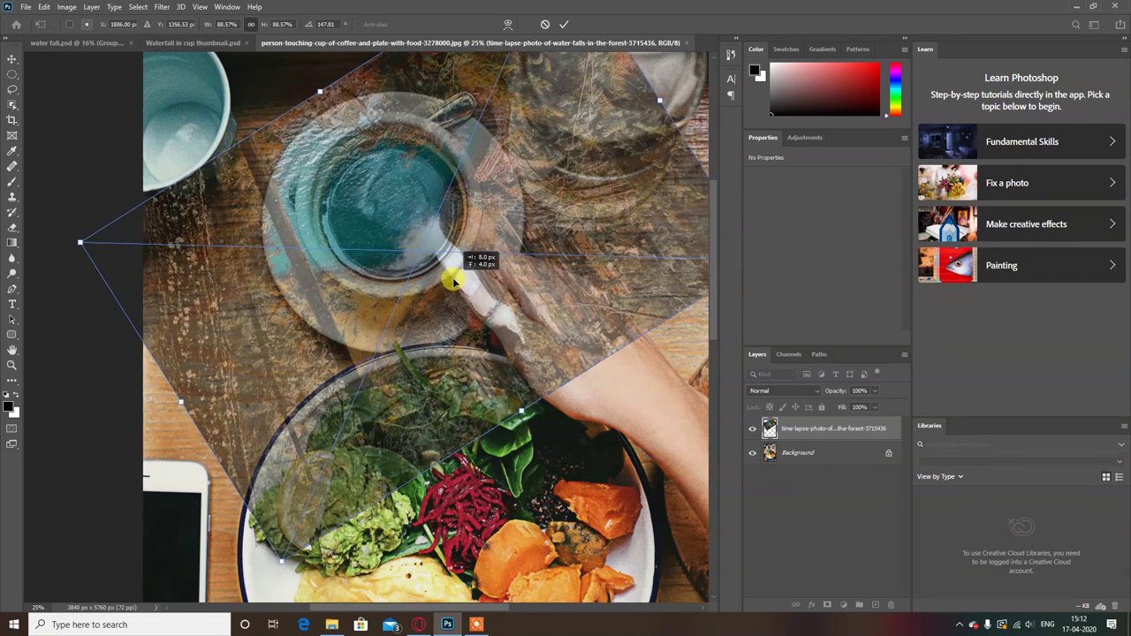
key("Left")
key("Left")
key("Left")
key("shift+Right")
key("shift+Right")
key("shift+Right")
key("Up")
key("Up")
key("Up")
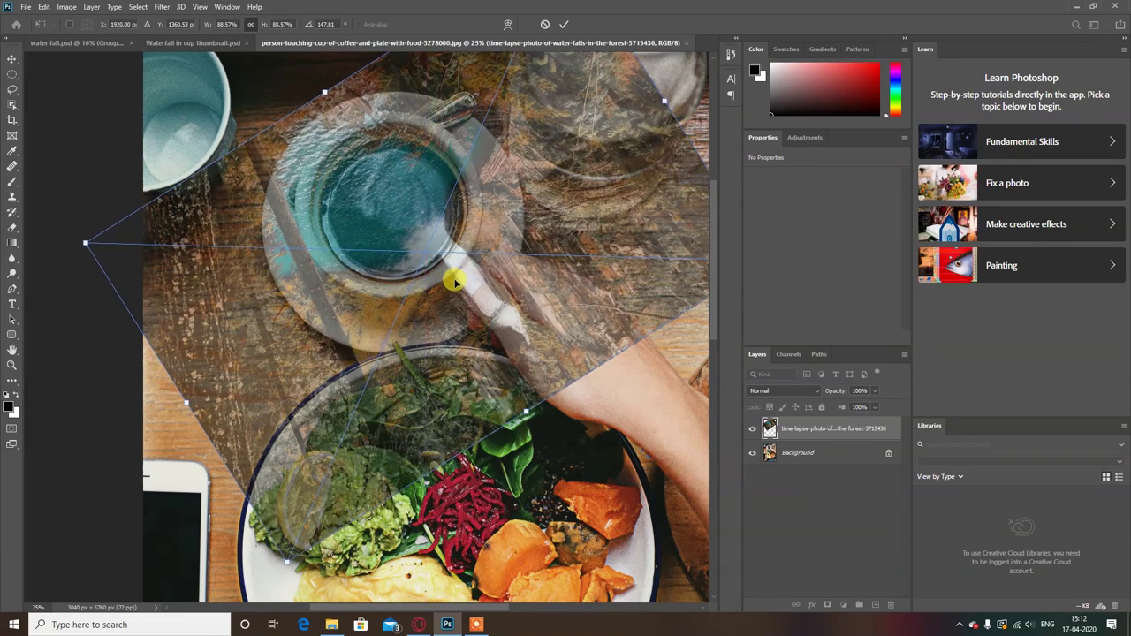
- Switch the transform to Warp and pull the waterfall's upper-left and top edges around the cup
right_click(448, 256)
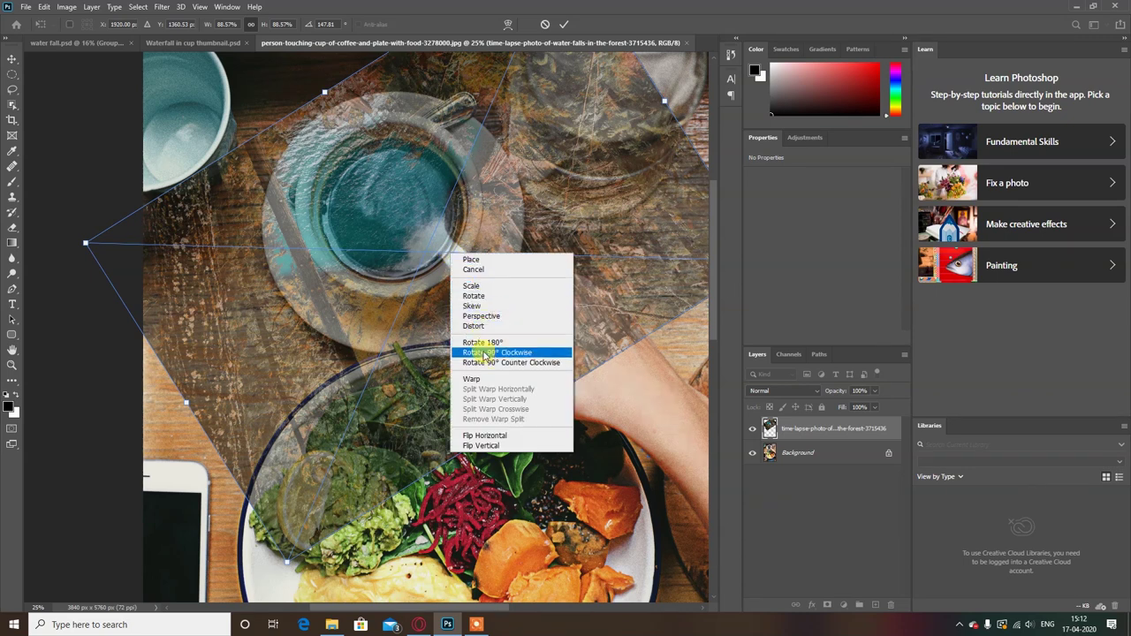
left_click(478, 378)
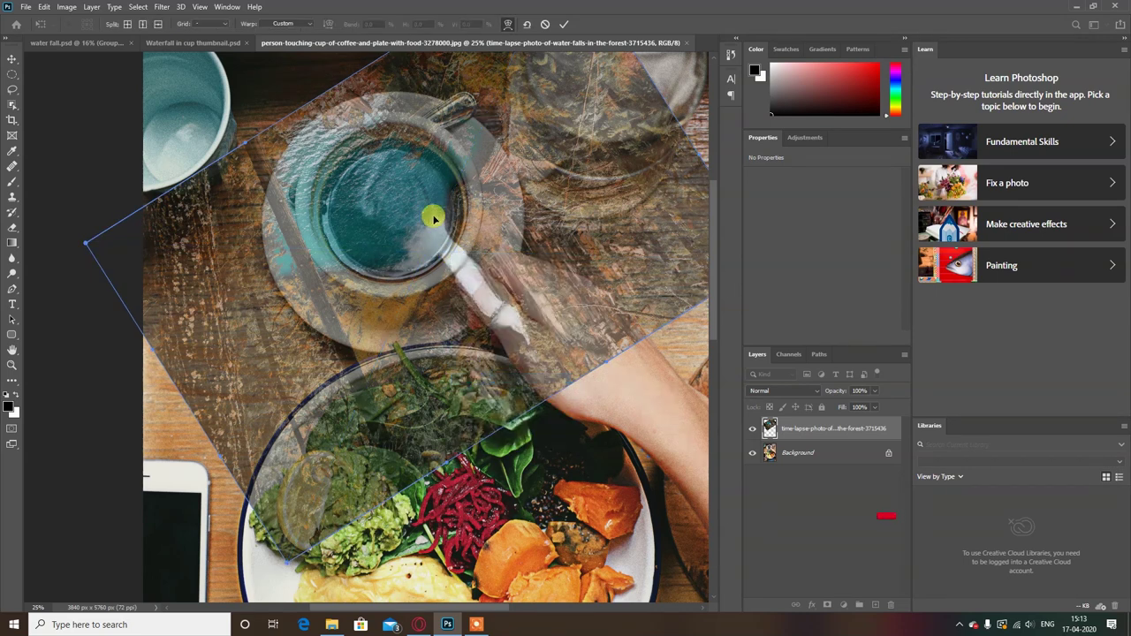
left_click_drag(245, 146, 236, 118)
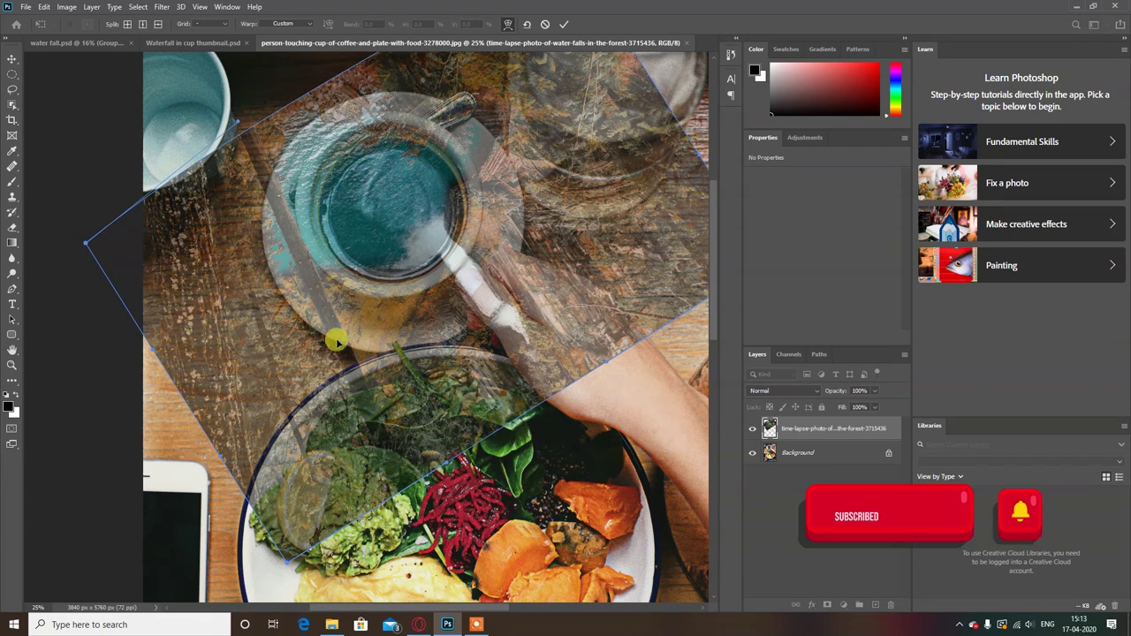
scroll(470, 226, "up", 2)
scroll(470, 226, "up", 3)
scroll(470, 226, "up", 1)
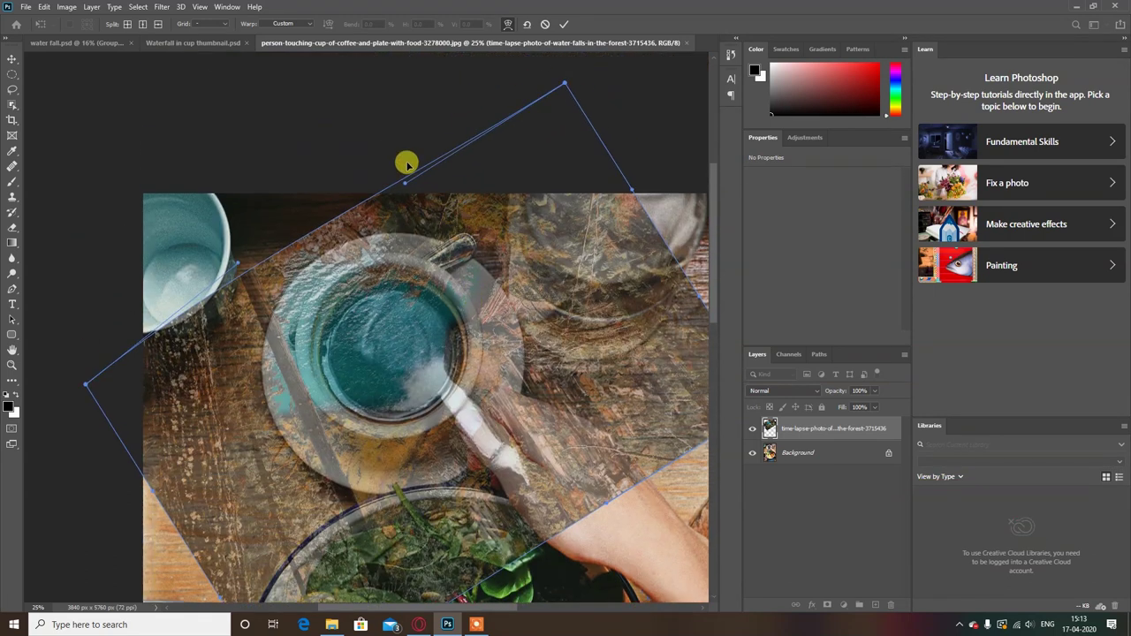
left_click_drag(404, 184, 369, 54)
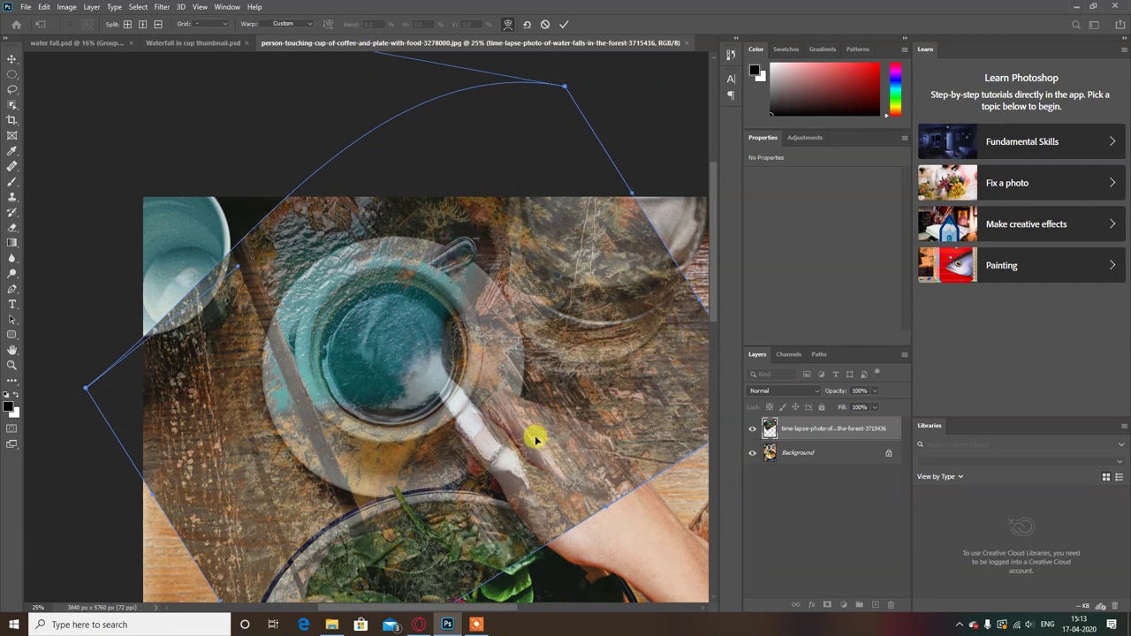
- Warp the lower edges down over the hand and salad plate, then commit the warp
scroll(632, 522, "down", 1)
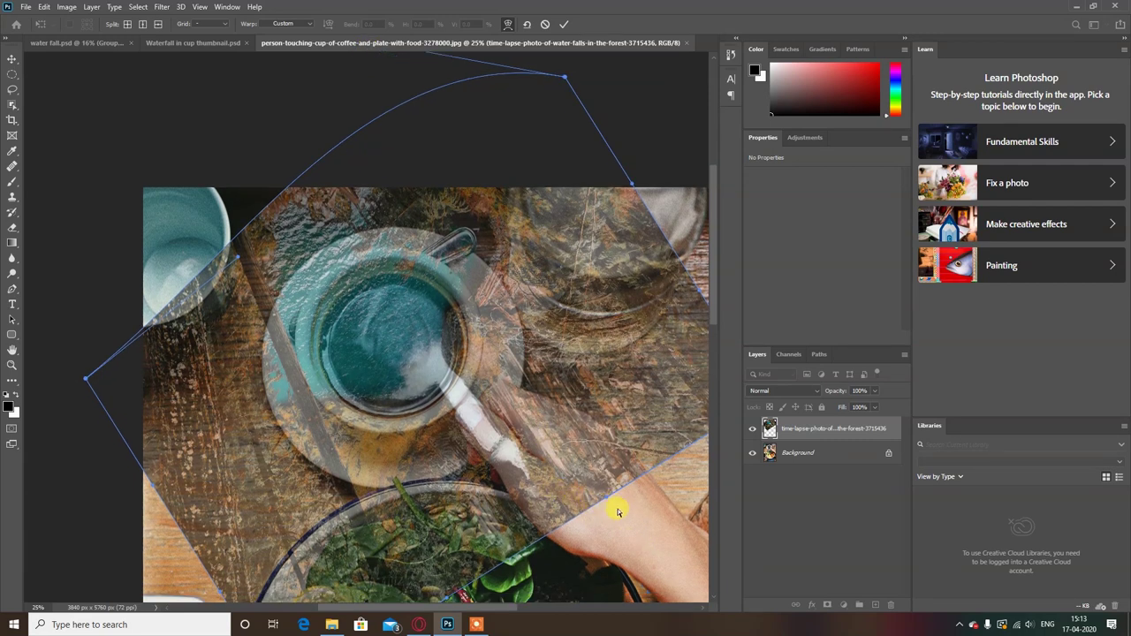
mouse_move(606, 497)
left_mouse_down()
mouse_move(704, 517)
mouse_move(630, 511)
left_mouse_up()
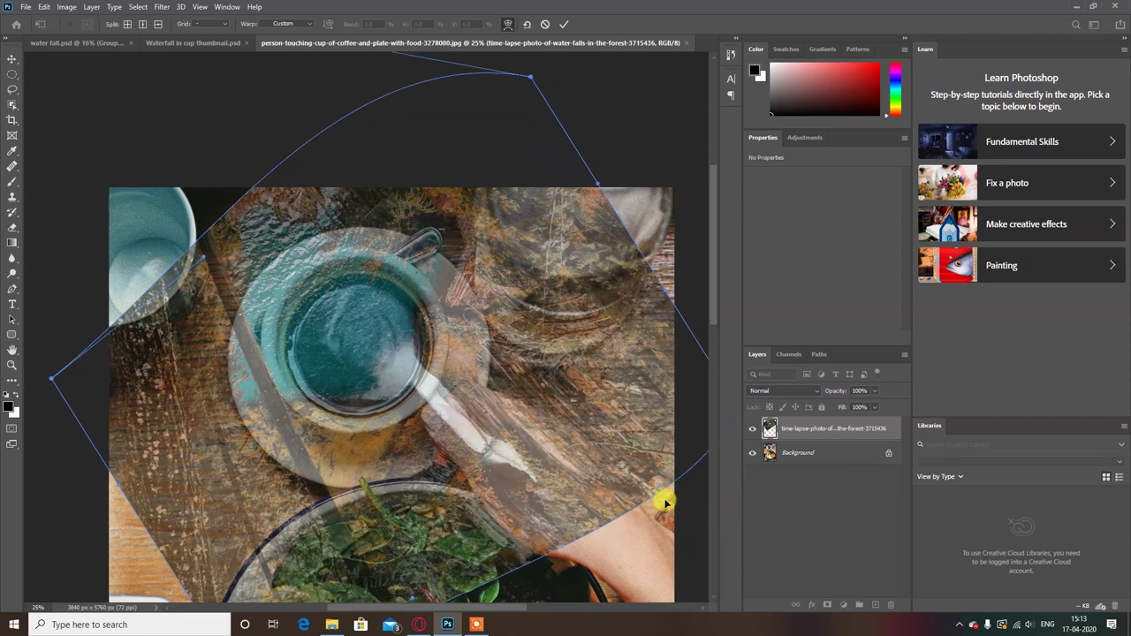
left_click_drag(629, 510, 648, 505)
scroll(297, 412, "down", 2)
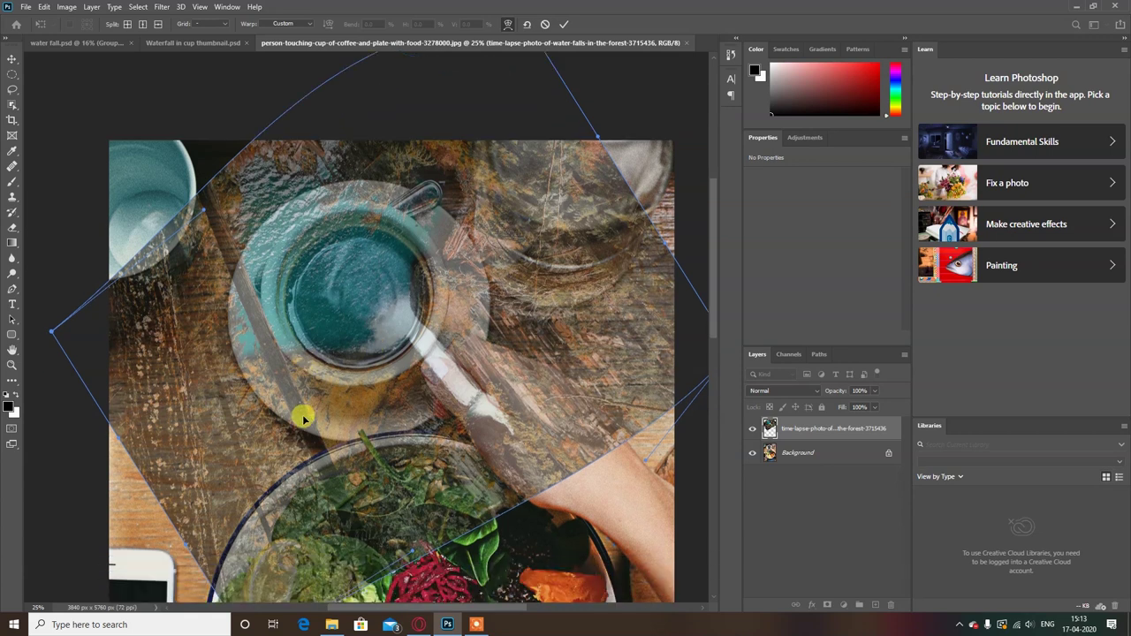
scroll(303, 416, "down", 2)
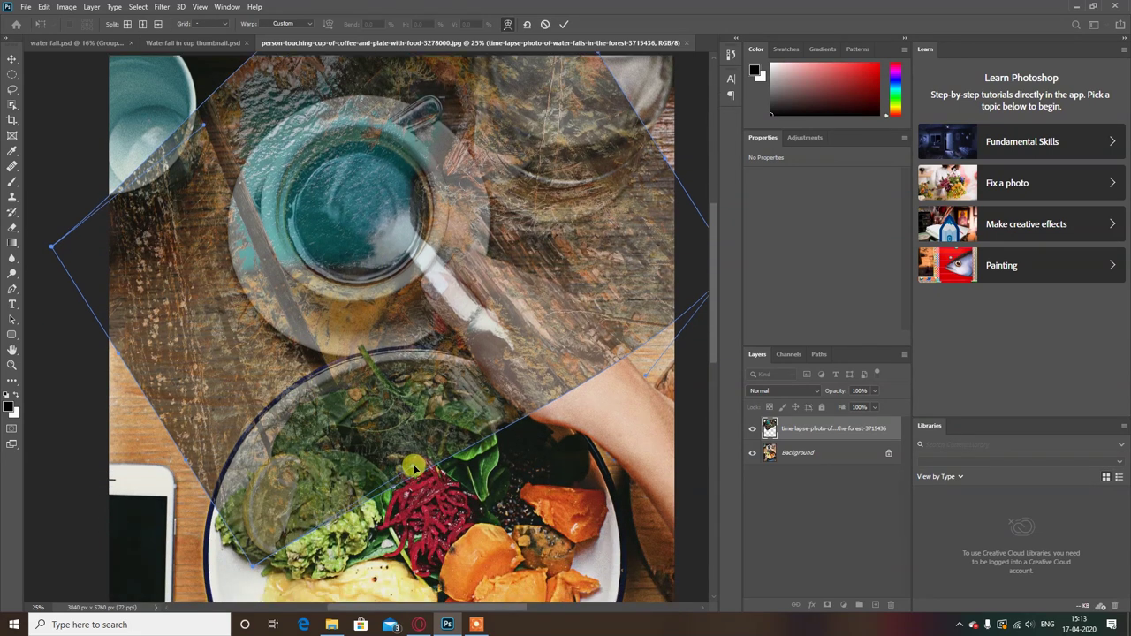
left_click_drag(415, 475, 349, 550)
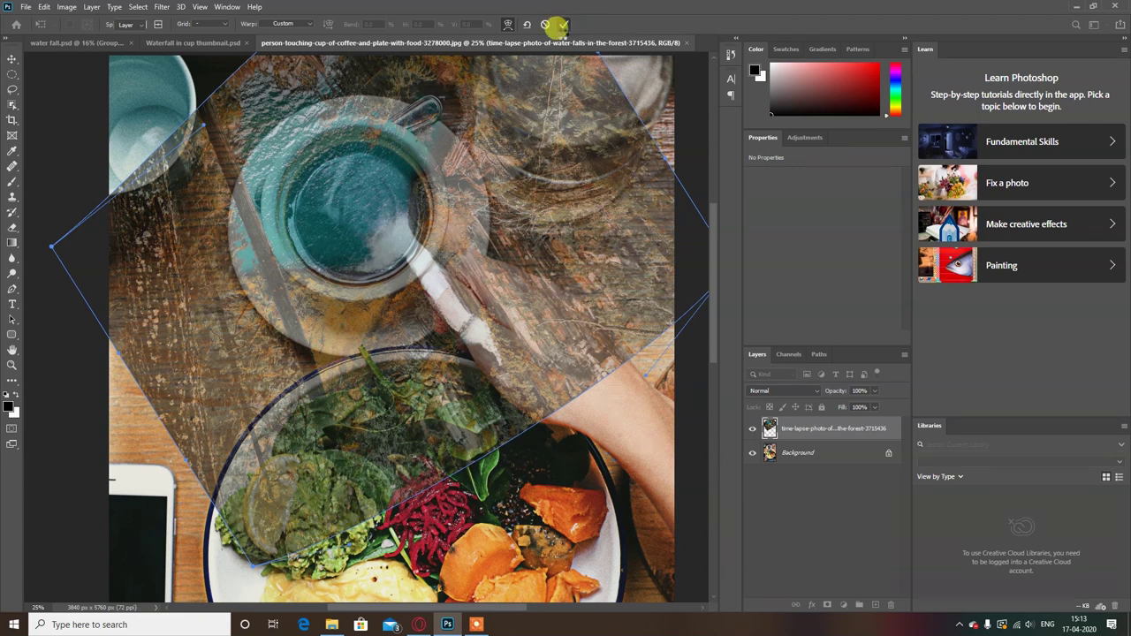
left_click(555, 24)
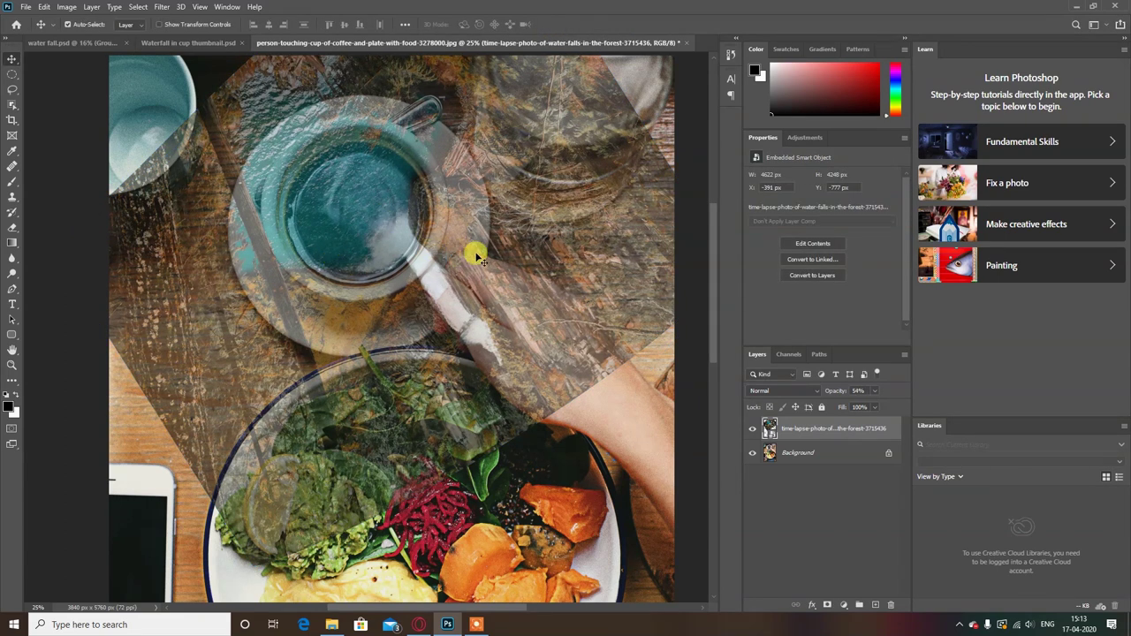
- Set the waterfall layer to 18% opacity and add an inverted black mask hiding it
left_click(875, 392)
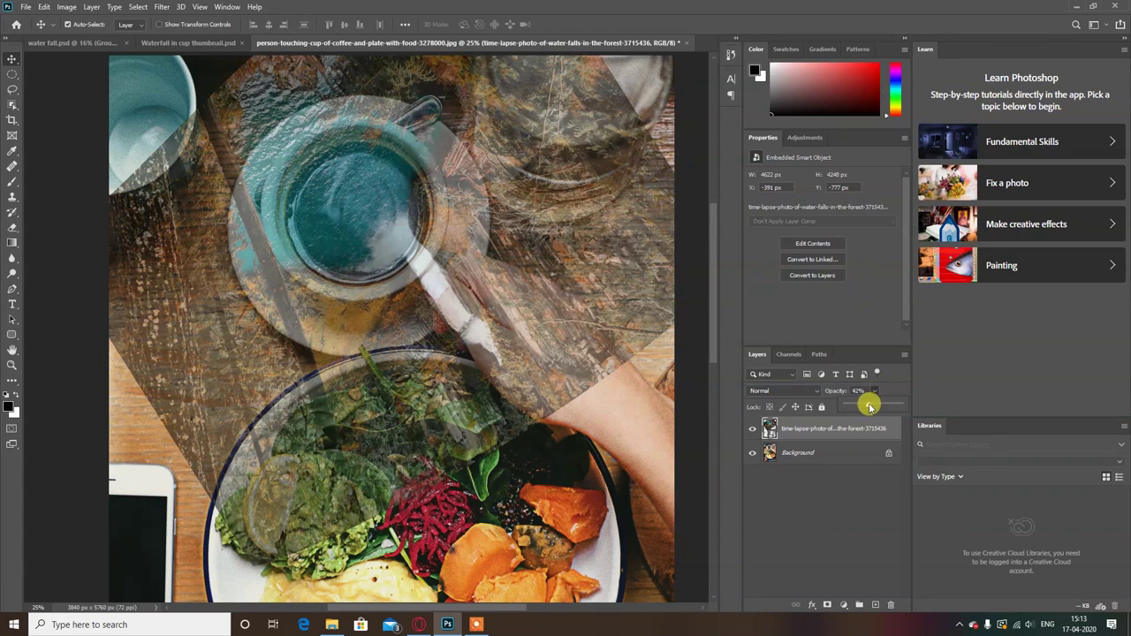
left_click_drag(861, 408, 858, 410)
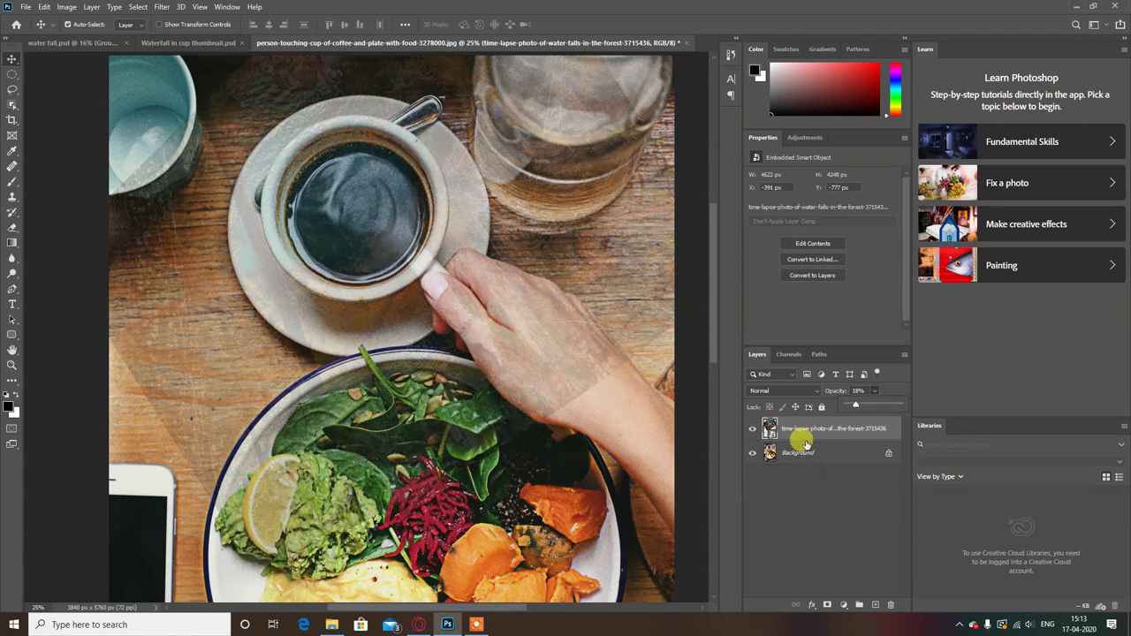
left_click(826, 604)
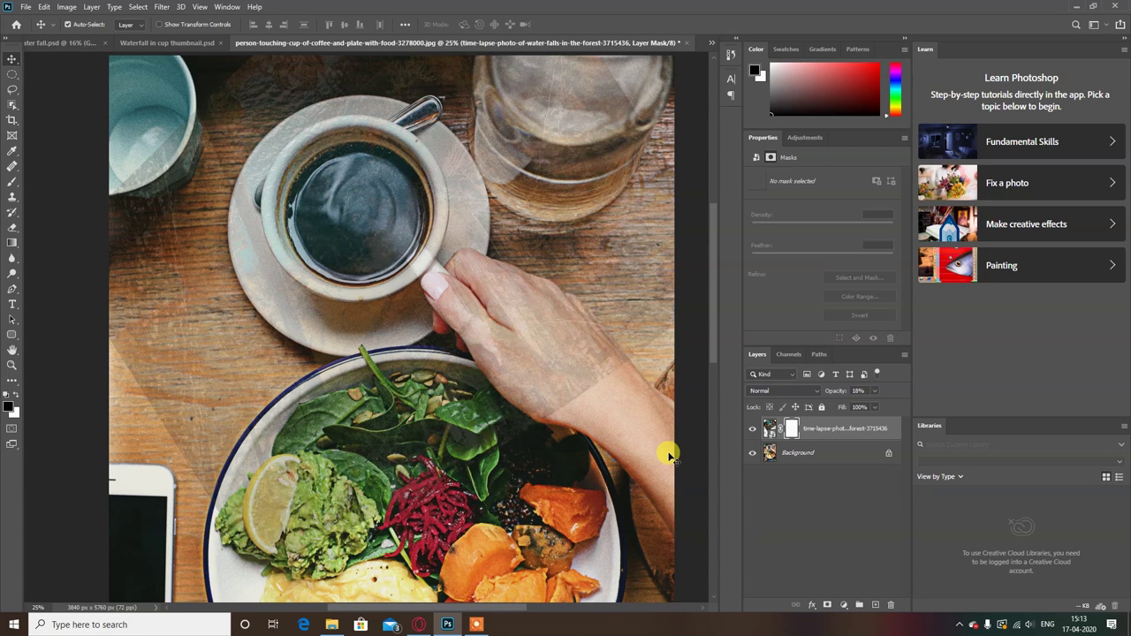
key("ctrl+i")
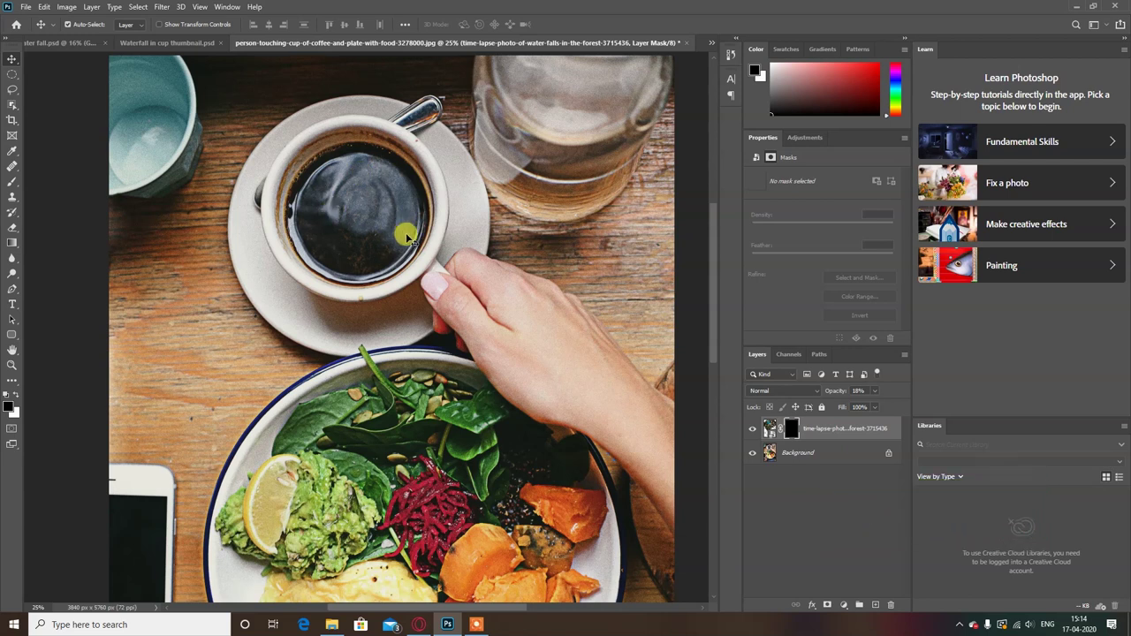
- Paint the mask with a 0%-hardness white brush to reveal the waterfall inside the coffee cup
key("b")
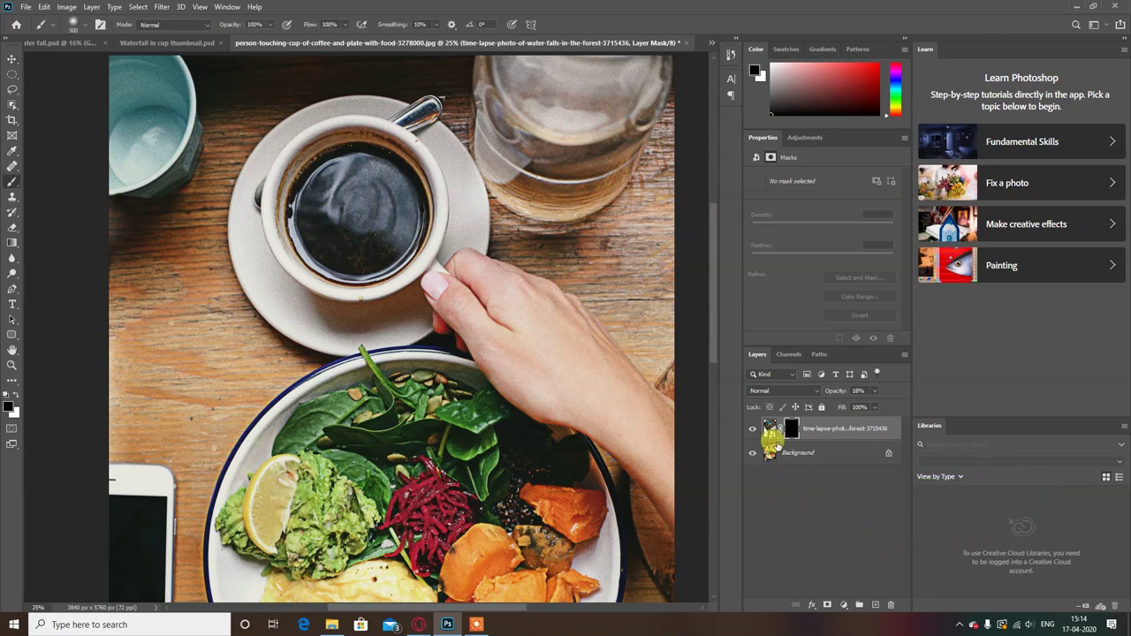
left_click(796, 431)
left_click(86, 25)
left_click_drag(108, 90, 54, 95)
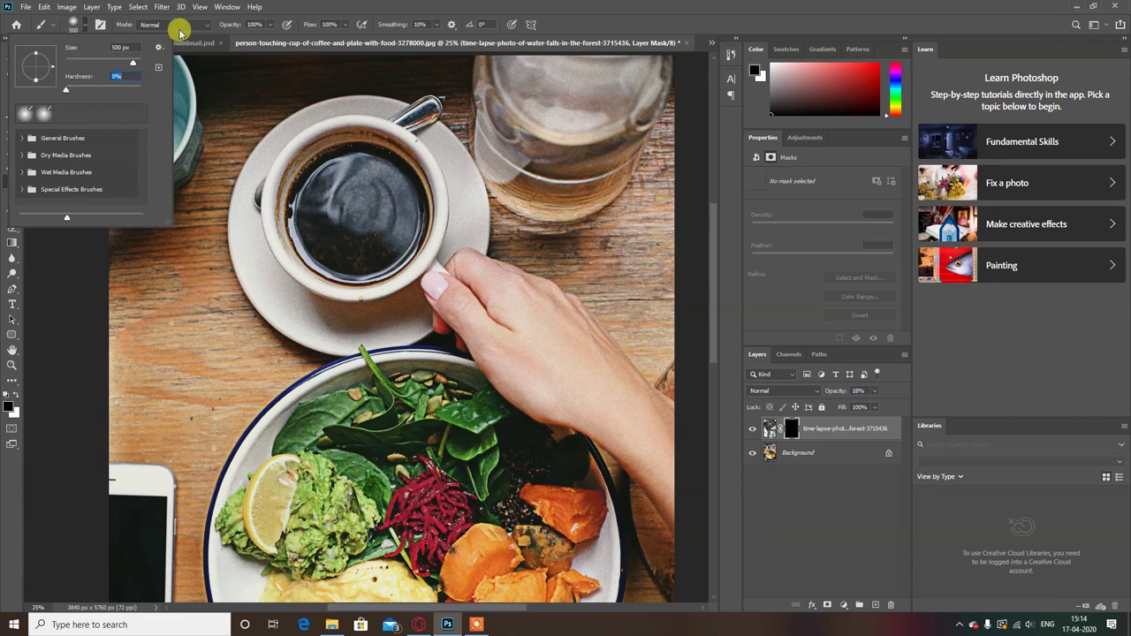
key("Return")
key("x")
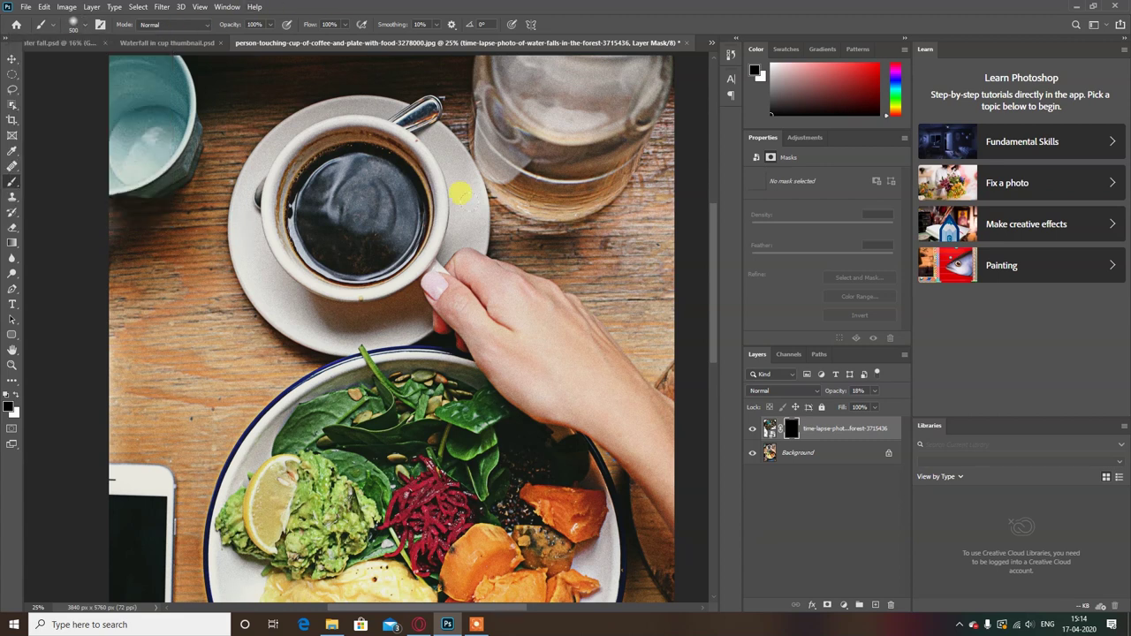
mouse_move(326, 158)
left_mouse_down()
mouse_move(333, 184)
mouse_move(321, 182)
mouse_move(338, 167)
mouse_move(341, 200)
mouse_move(336, 157)
mouse_move(360, 181)
mouse_move(333, 177)
mouse_move(344, 205)
mouse_move(313, 177)
mouse_move(318, 202)
mouse_move(346, 208)
mouse_move(324, 189)
mouse_move(345, 197)
mouse_move(346, 212)
mouse_move(327, 189)
mouse_move(353, 189)
mouse_move(352, 165)
left_mouse_up()
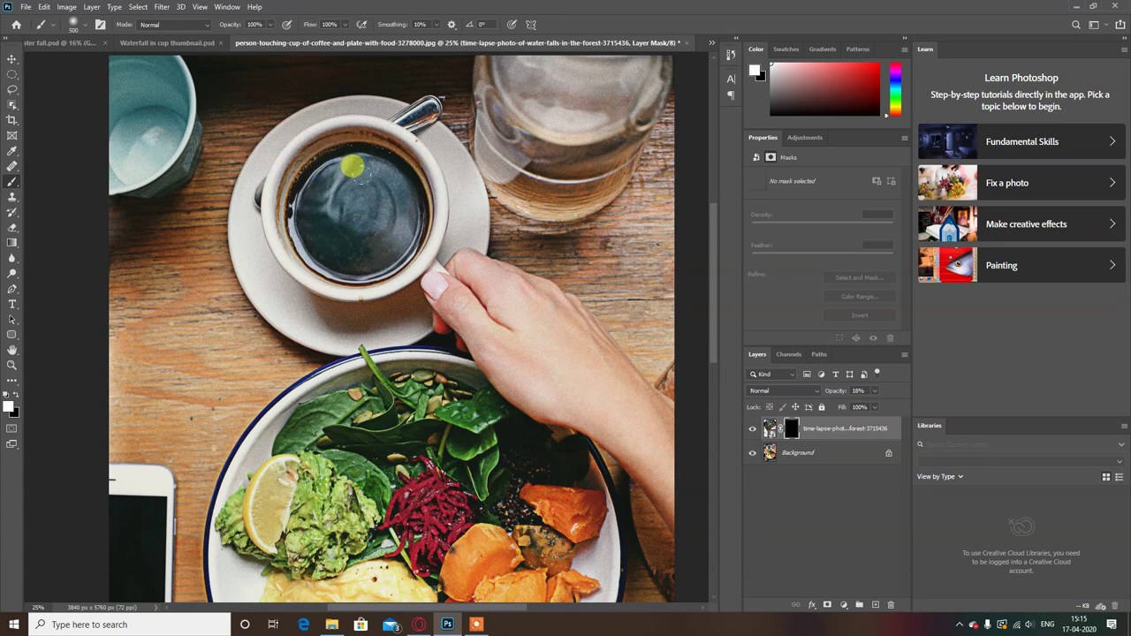
- Raise the waterfall layer to 100% opacity, extend the foam streak, and mask stray water at the rim
left_click(873, 390)
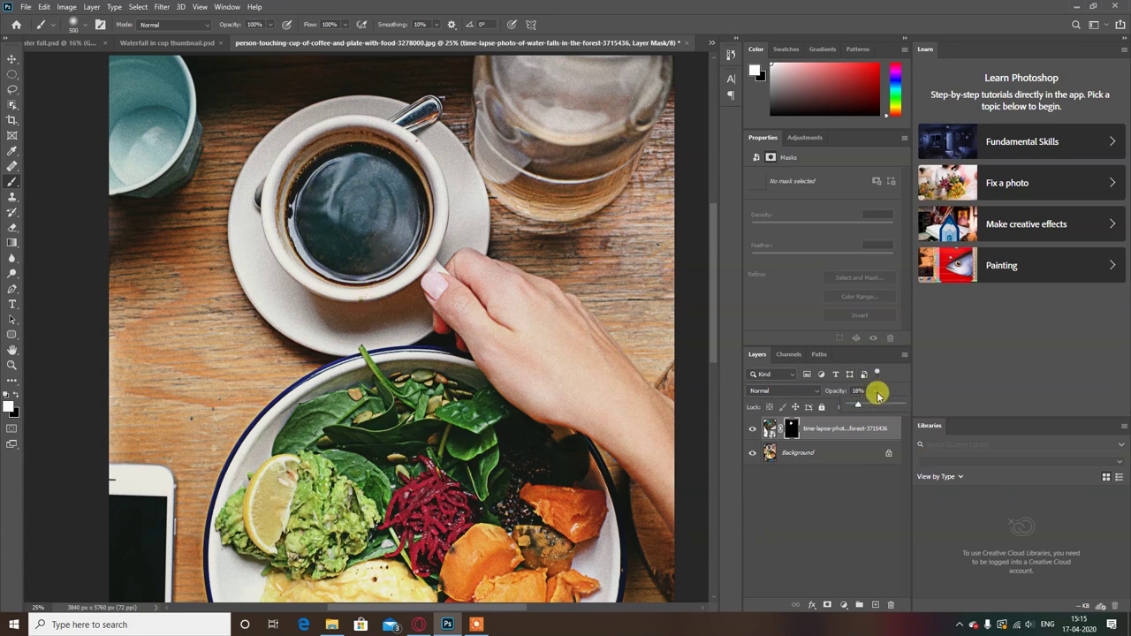
left_click_drag(859, 406, 937, 402)
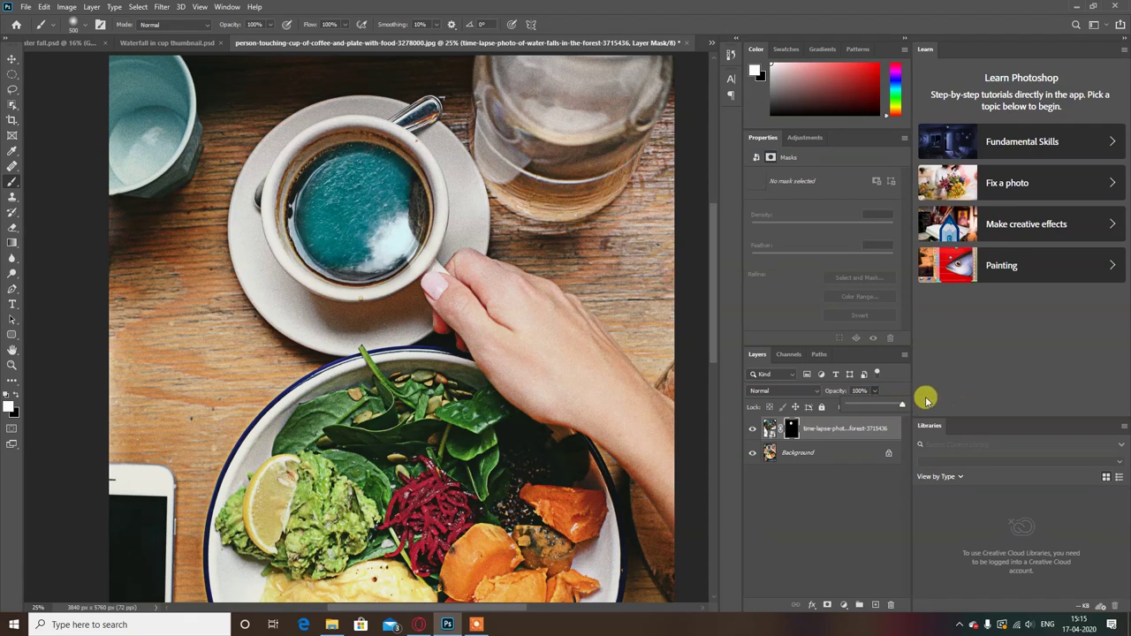
left_click(402, 244)
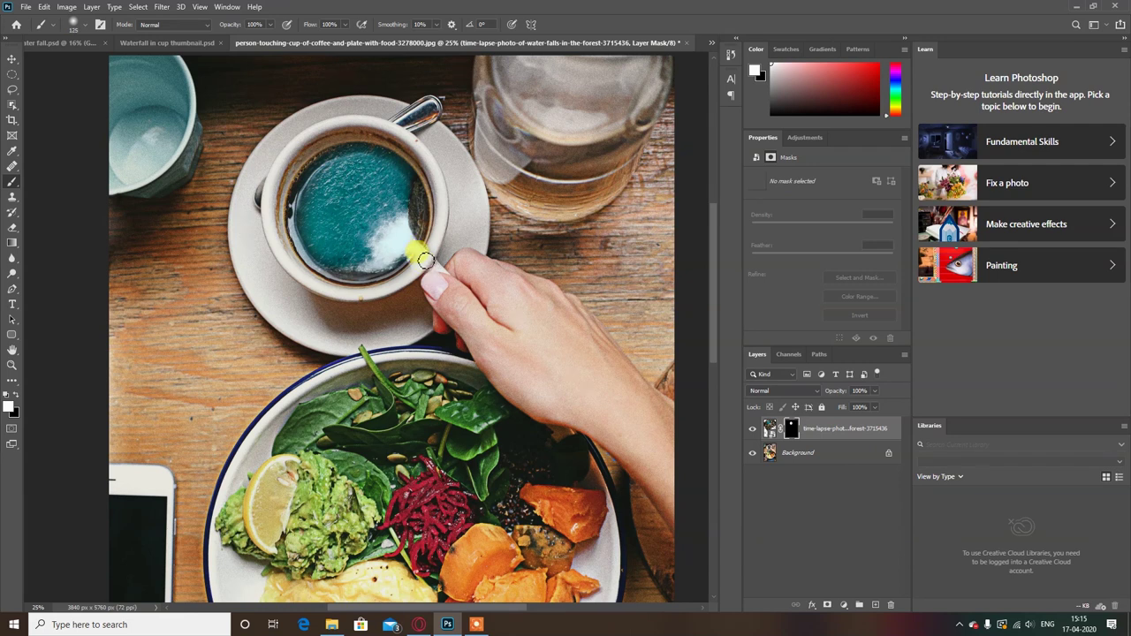
mouse_move(418, 265)
left_mouse_down()
mouse_move(432, 246)
mouse_move(451, 268)
left_mouse_up()
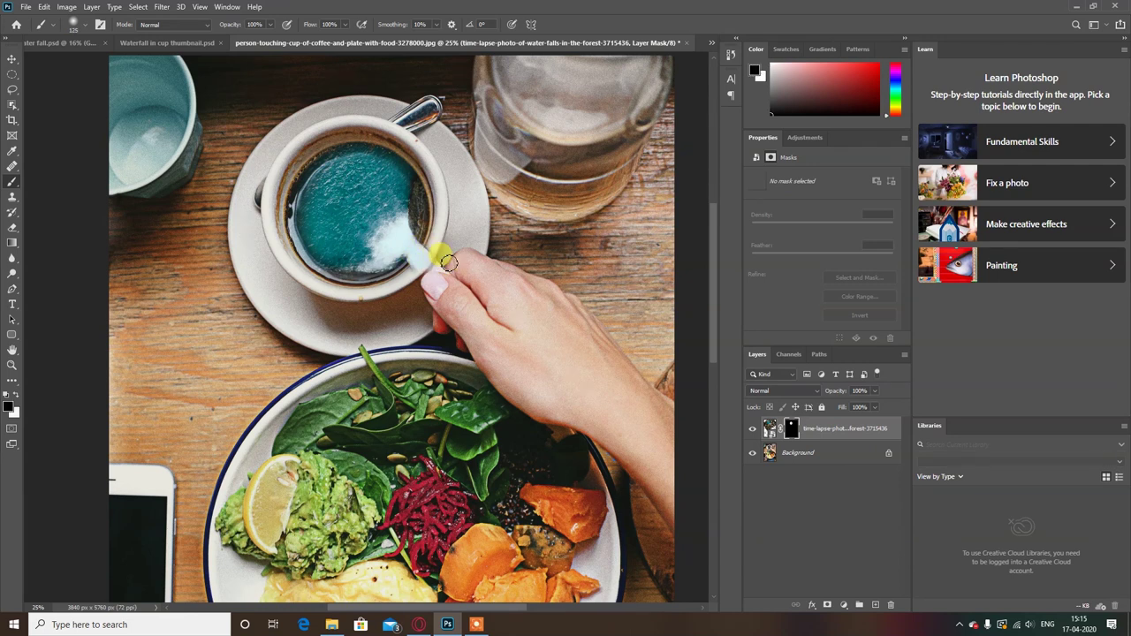
left_click(15, 411)
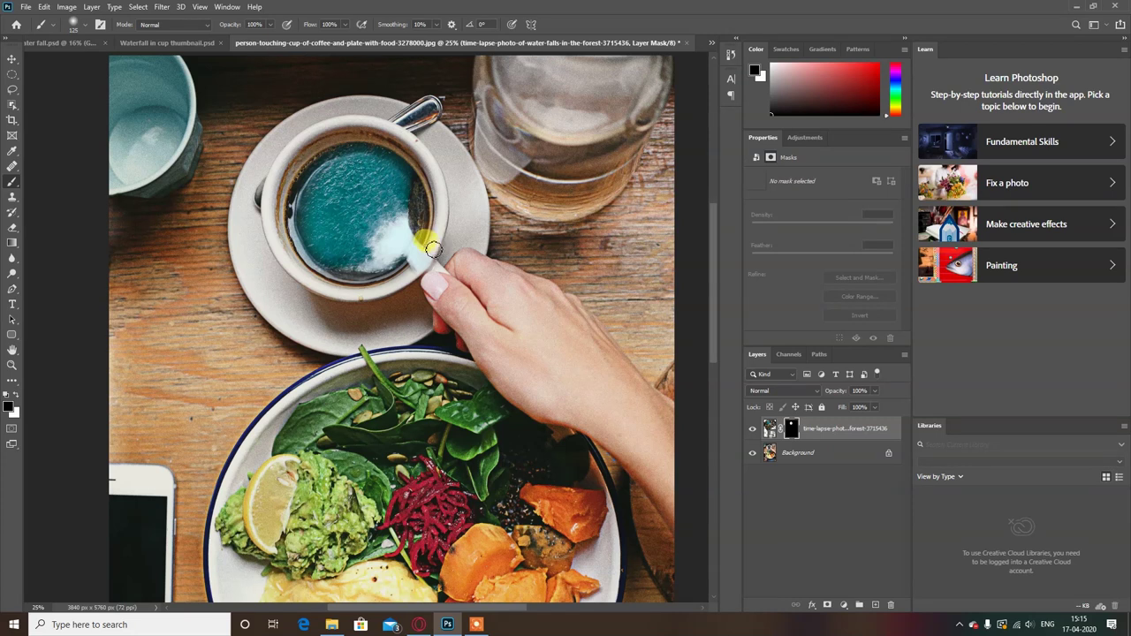
mouse_move(438, 249)
left_mouse_down()
mouse_move(411, 284)
mouse_move(402, 223)
mouse_move(357, 221)
mouse_move(412, 182)
mouse_move(434, 242)
mouse_move(445, 247)
mouse_move(449, 232)
left_mouse_up()
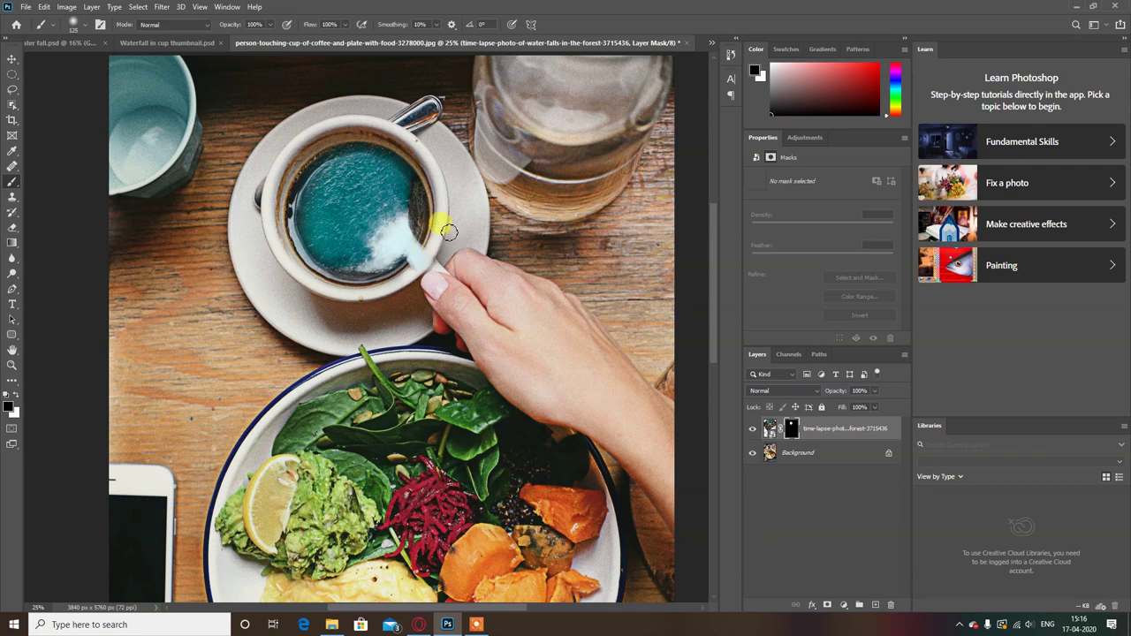
- Add a Gradient Map adjustment layer clipped to the waterfall layer
left_click(843, 604)
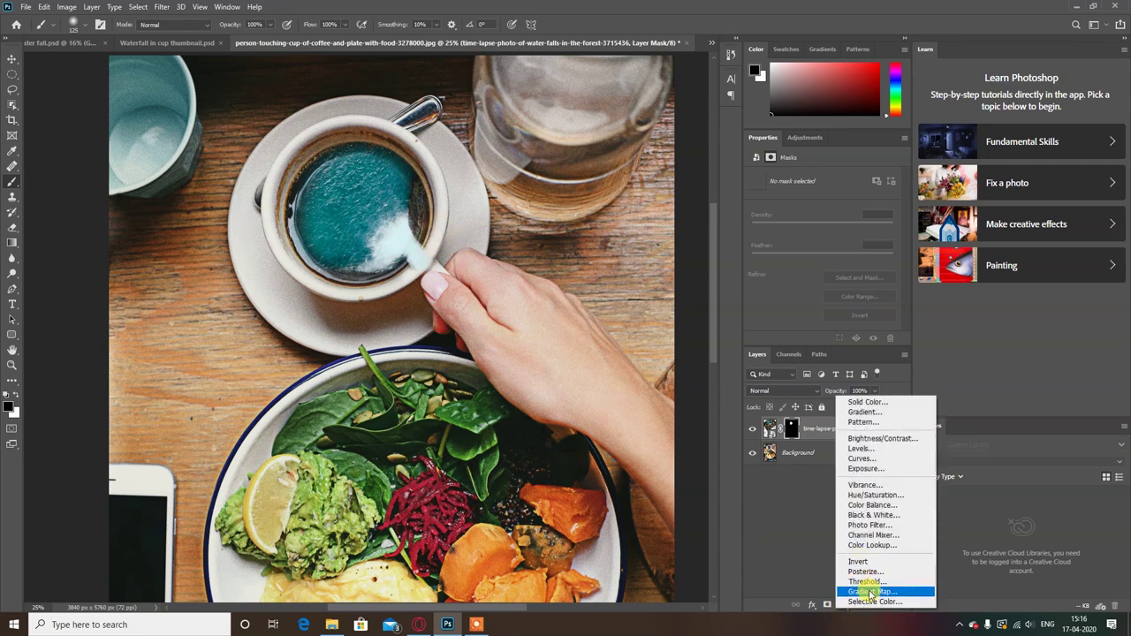
left_click(870, 591)
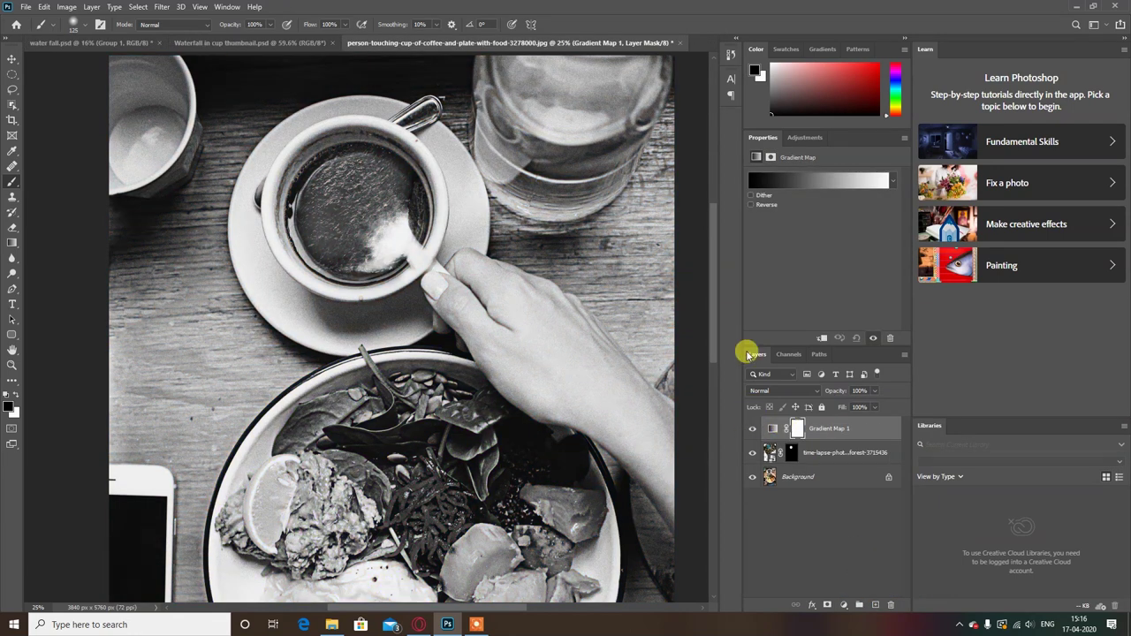
left_click(820, 337)
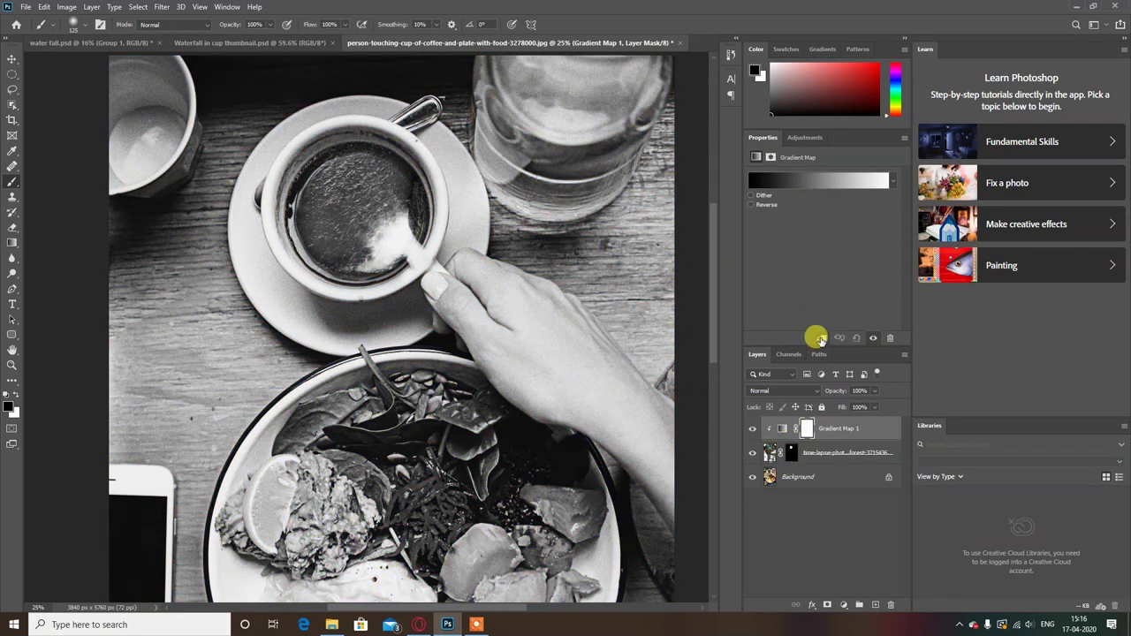
left_click(775, 181)
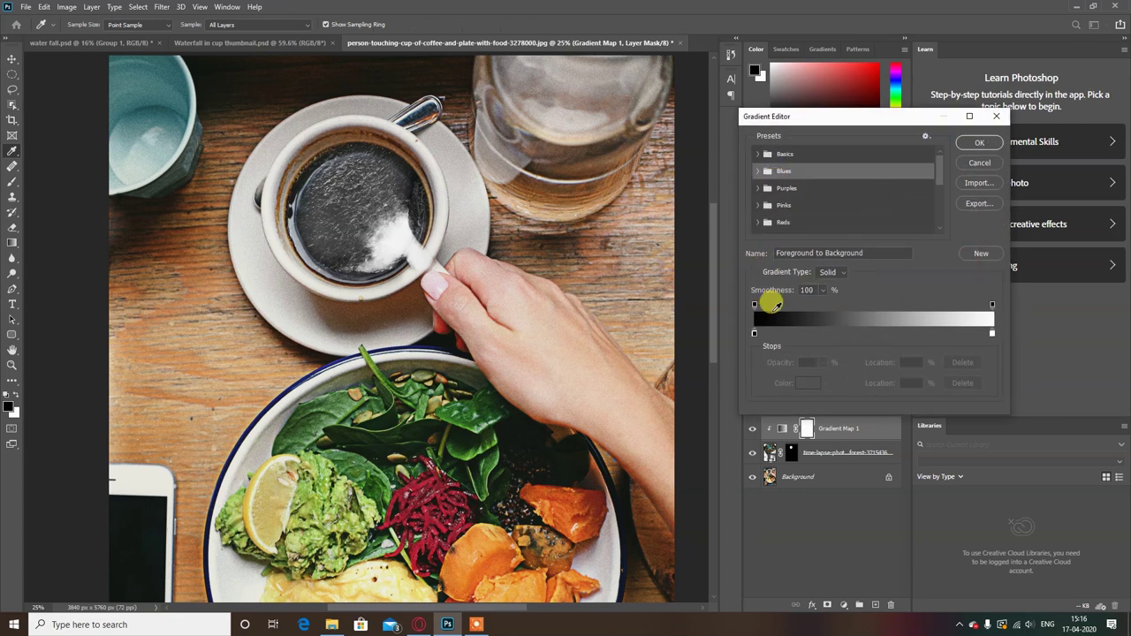
- Set the gradient's dark-end stop to a deep navy around 012e65
double_click(754, 333)
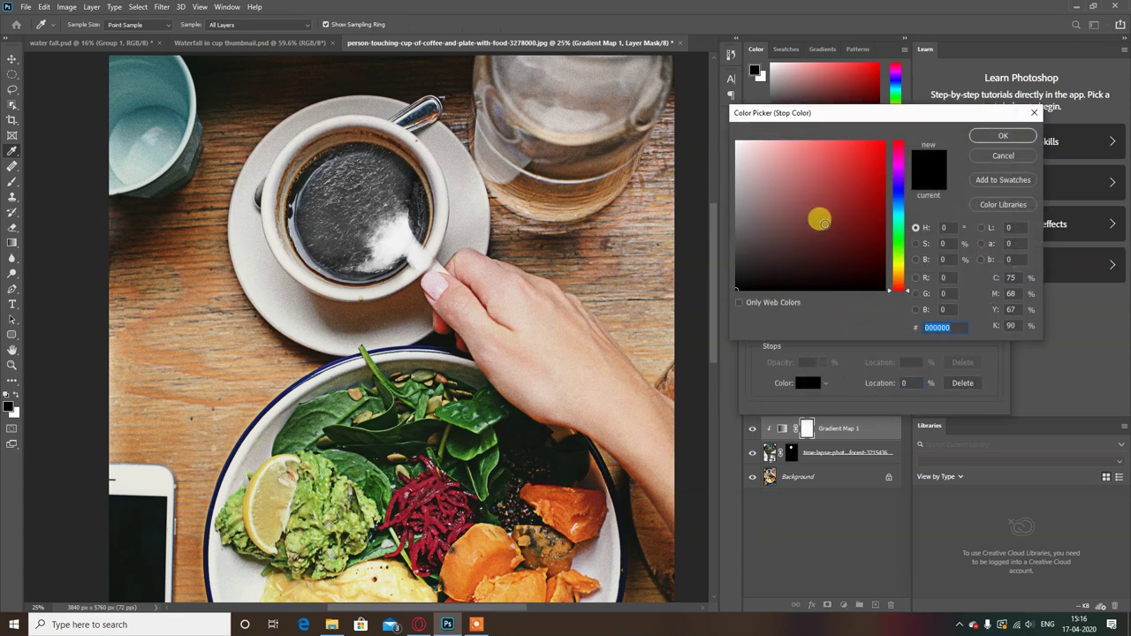
left_click_drag(897, 223, 903, 204)
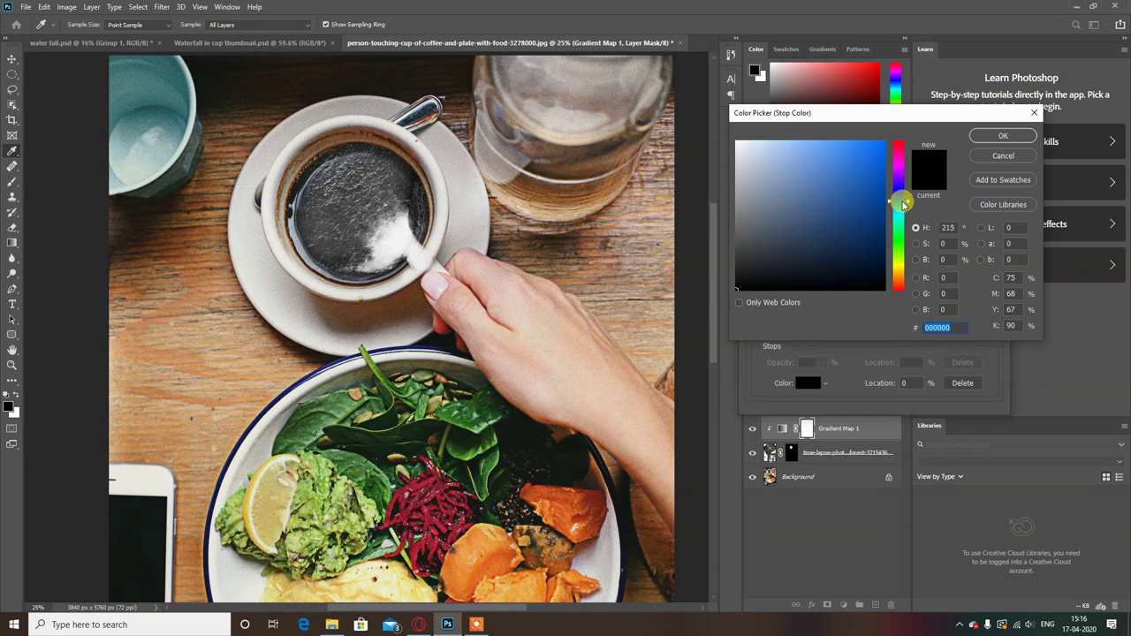
mouse_move(876, 242)
left_mouse_down()
mouse_move(884, 230)
mouse_move(885, 244)
left_mouse_up()
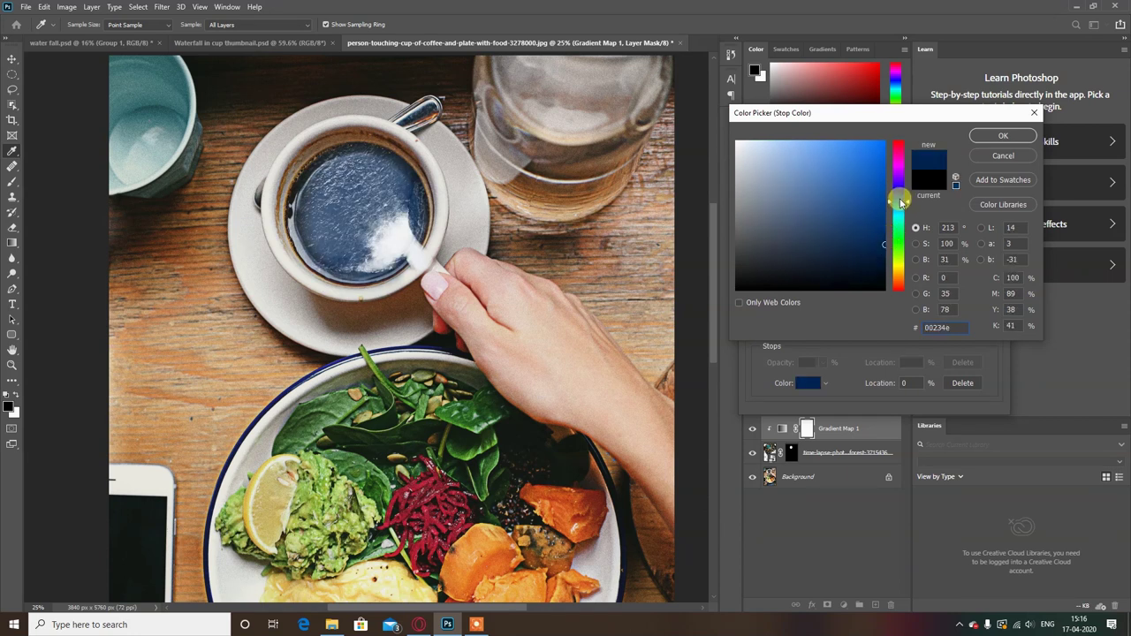
left_click(991, 135)
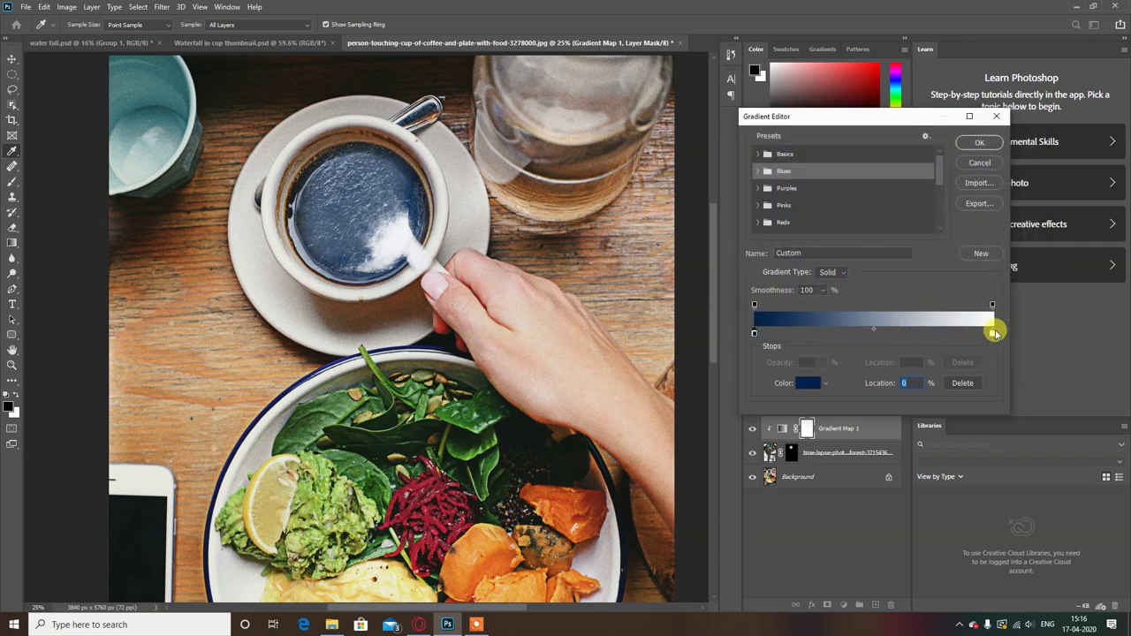
- Set the gradient's light-end stop to saturated cyan 00c6ff
double_click(991, 333)
left_click(872, 142)
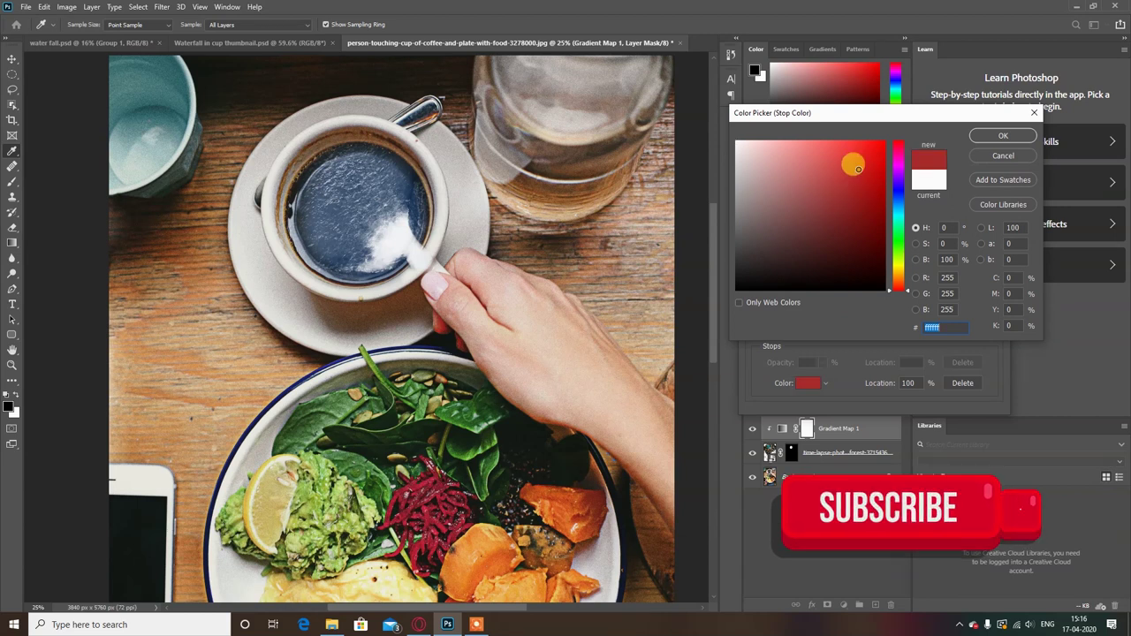
left_click(898, 212)
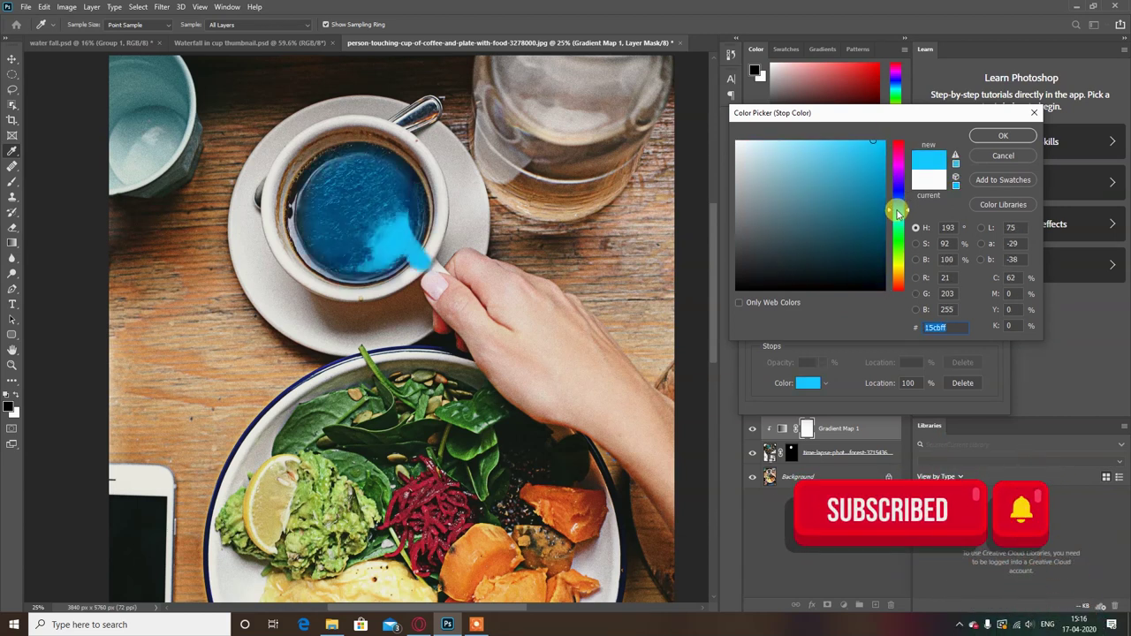
left_click(887, 133)
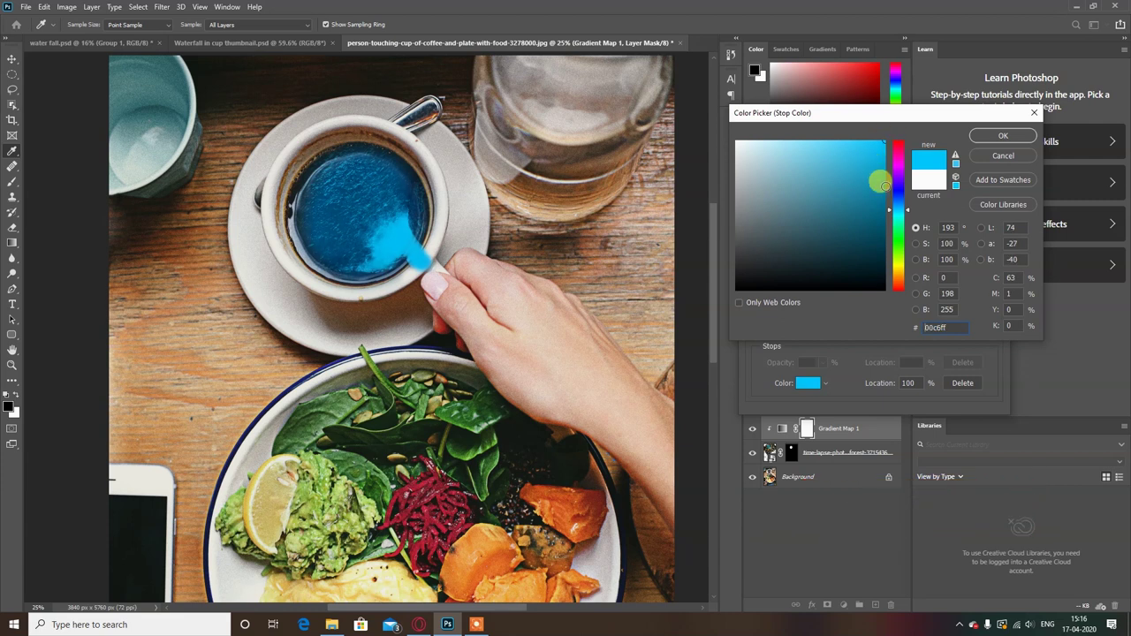
left_click(979, 138)
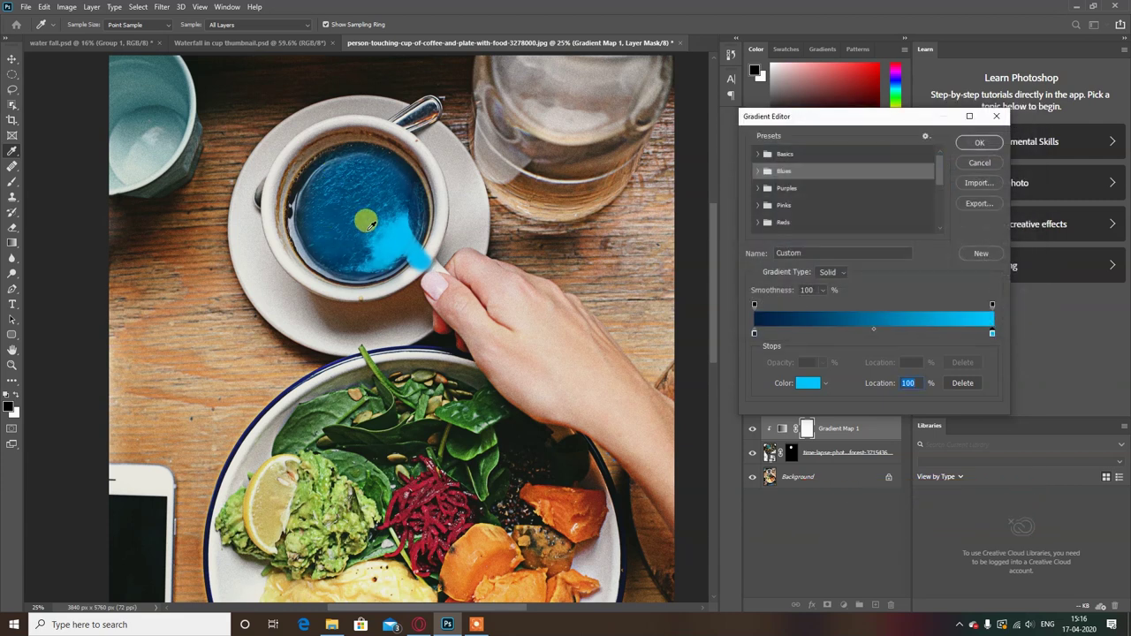
- Apply the navy-to-cyan gradient and lower Gradient Map 1 opacity to 86%
left_click(979, 143)
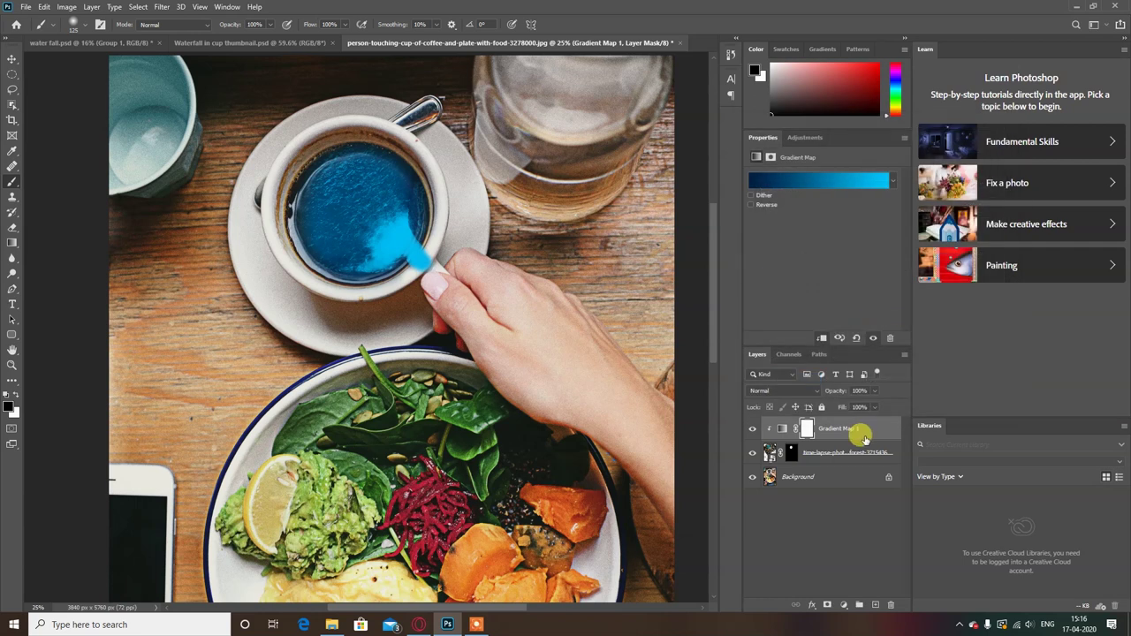
left_click_drag(877, 395, 860, 409)
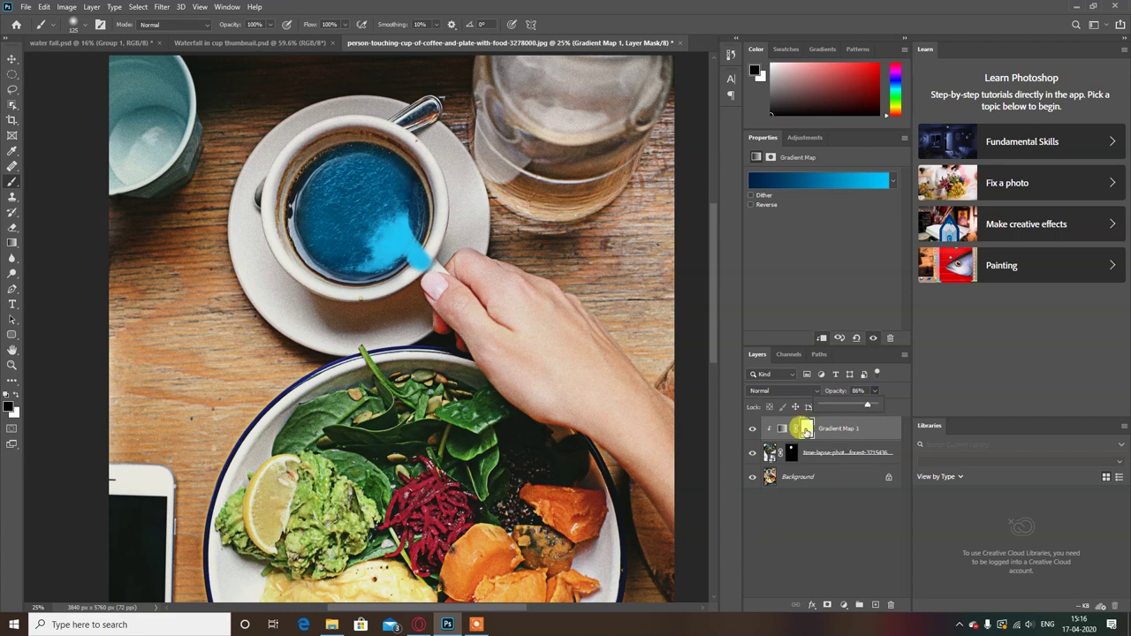
left_click(800, 429)
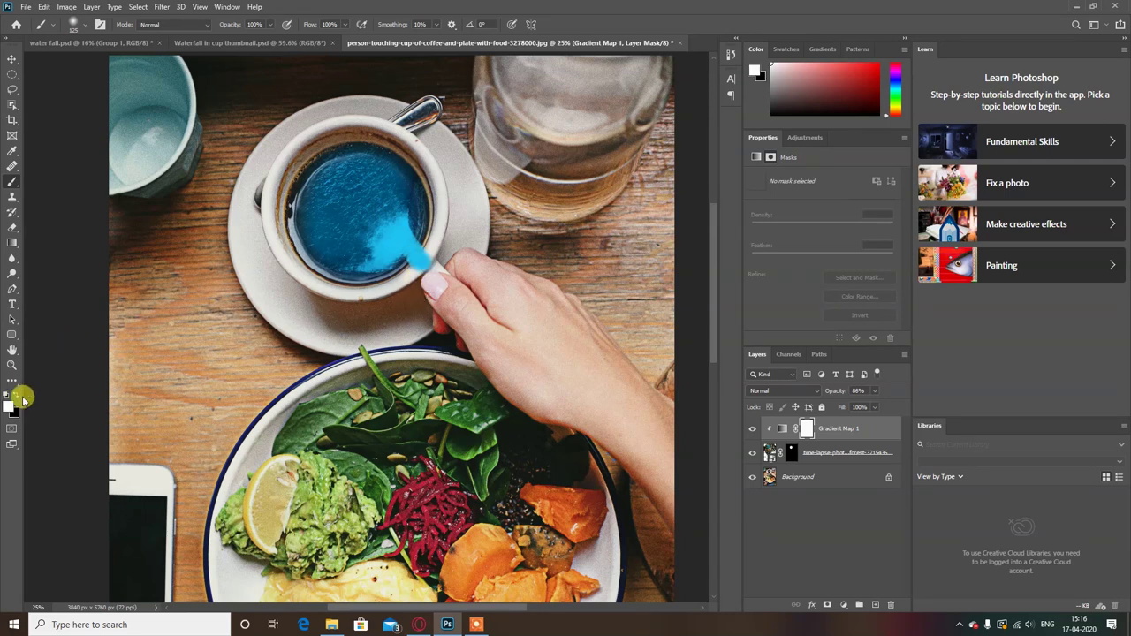
- Paint black on the Gradient Map mask so the splash by the spoon stays untinted
left_click(8, 392)
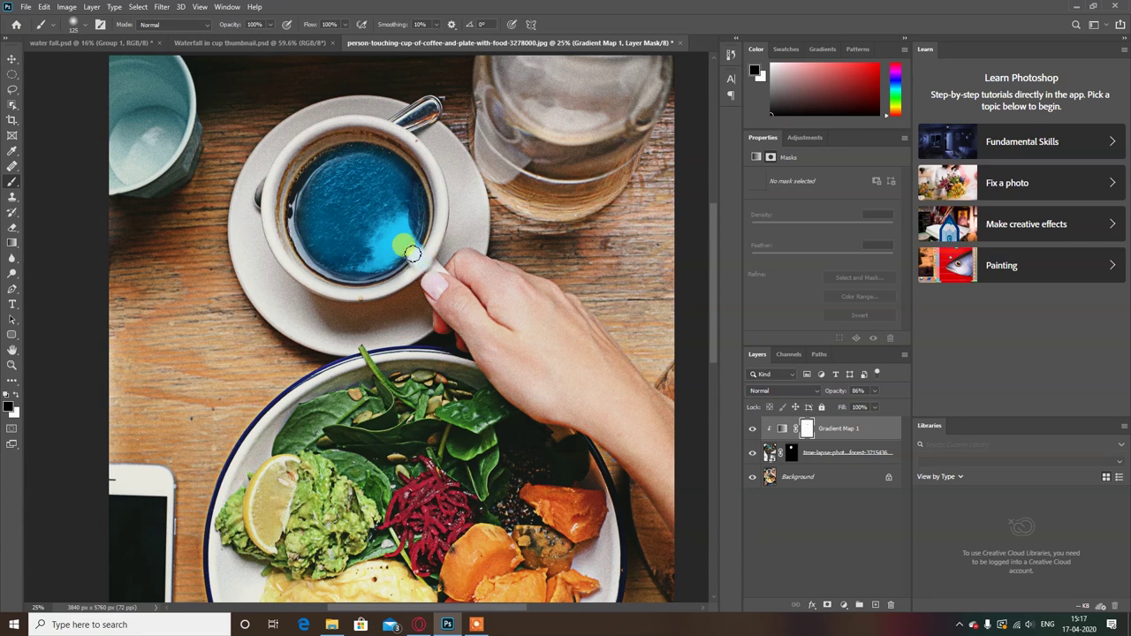
left_click_drag(417, 251, 393, 232)
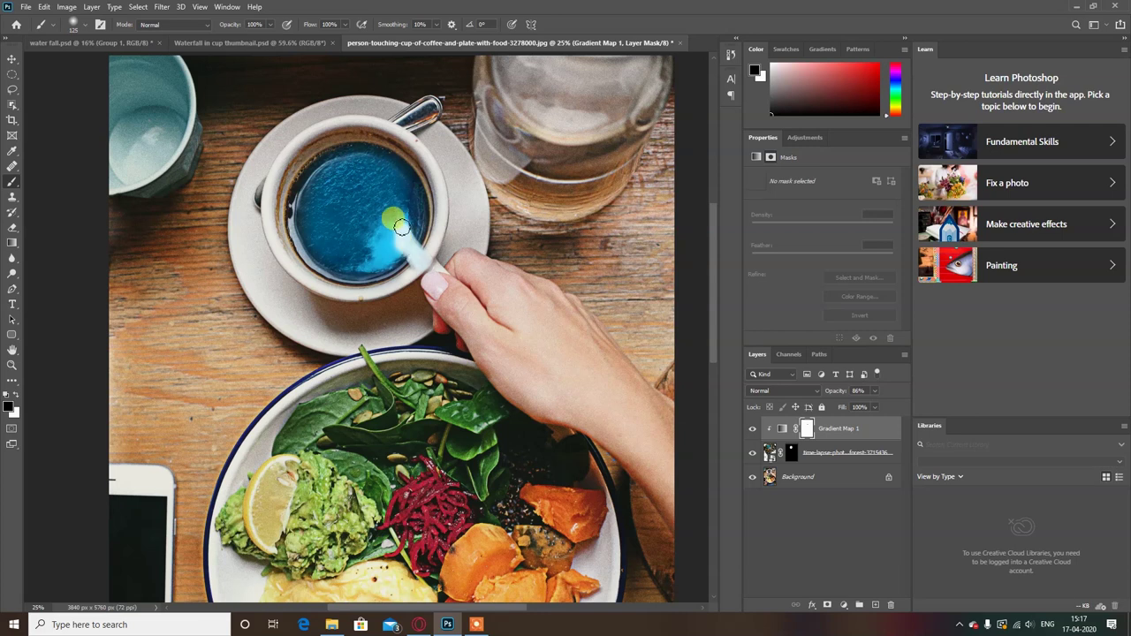
mouse_move(393, 233)
left_mouse_down()
mouse_move(361, 255)
mouse_move(376, 266)
mouse_move(383, 245)
mouse_move(413, 228)
mouse_move(383, 239)
mouse_move(416, 182)
mouse_move(379, 220)
mouse_move(430, 243)
left_mouse_up()
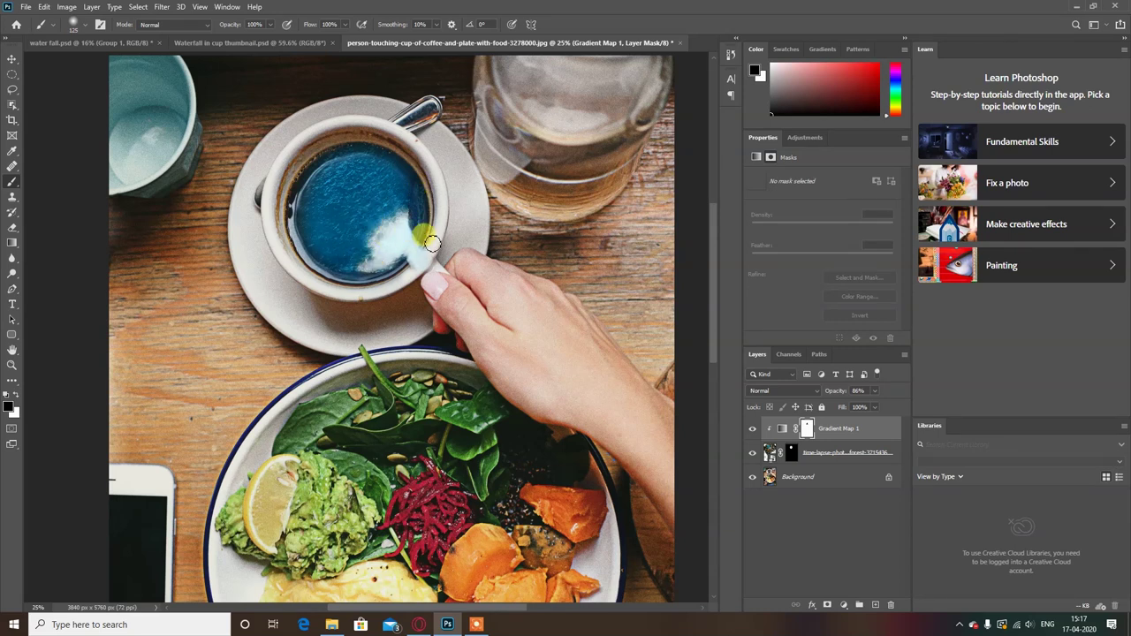
- Reselect Gradient Map 1 and add a new empty Layer 1 above it
left_click(825, 502)
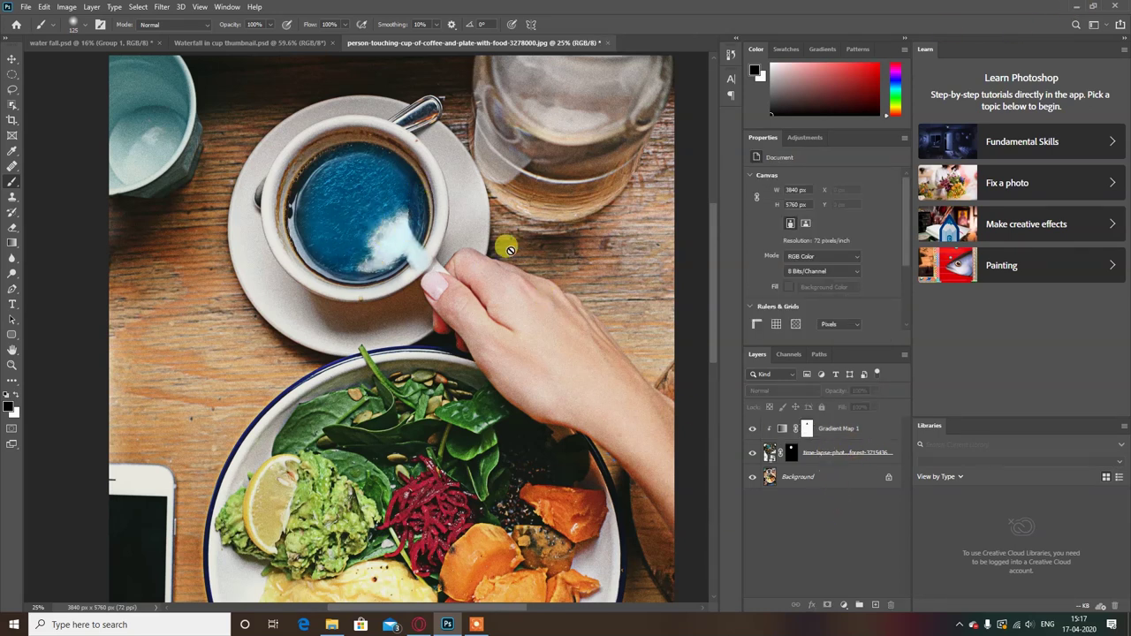
left_click(861, 429)
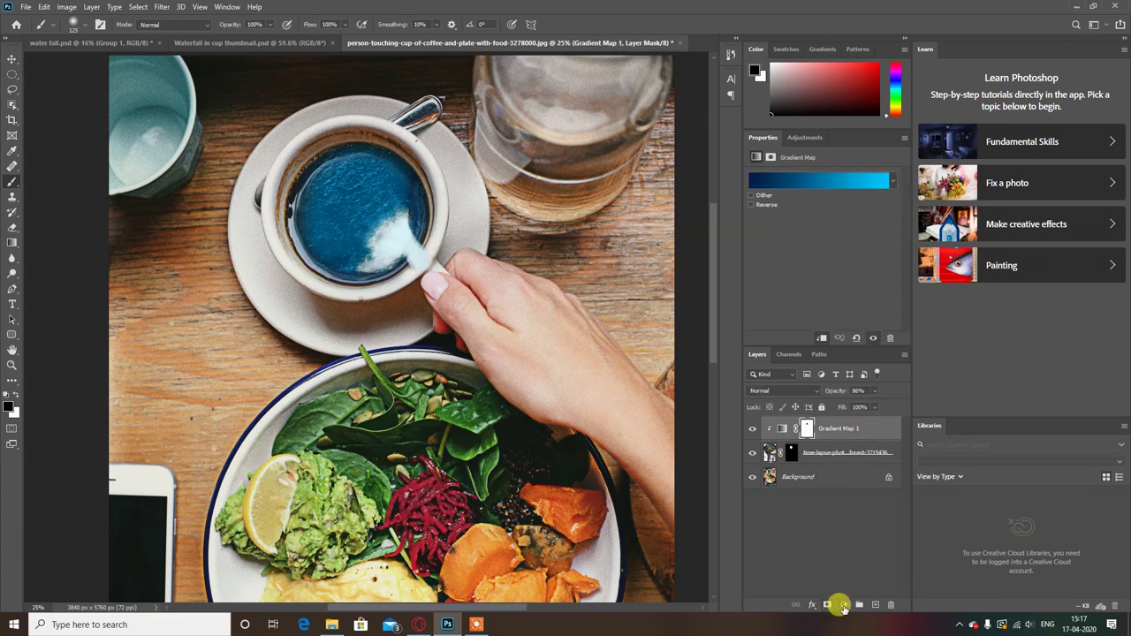
left_click(875, 605)
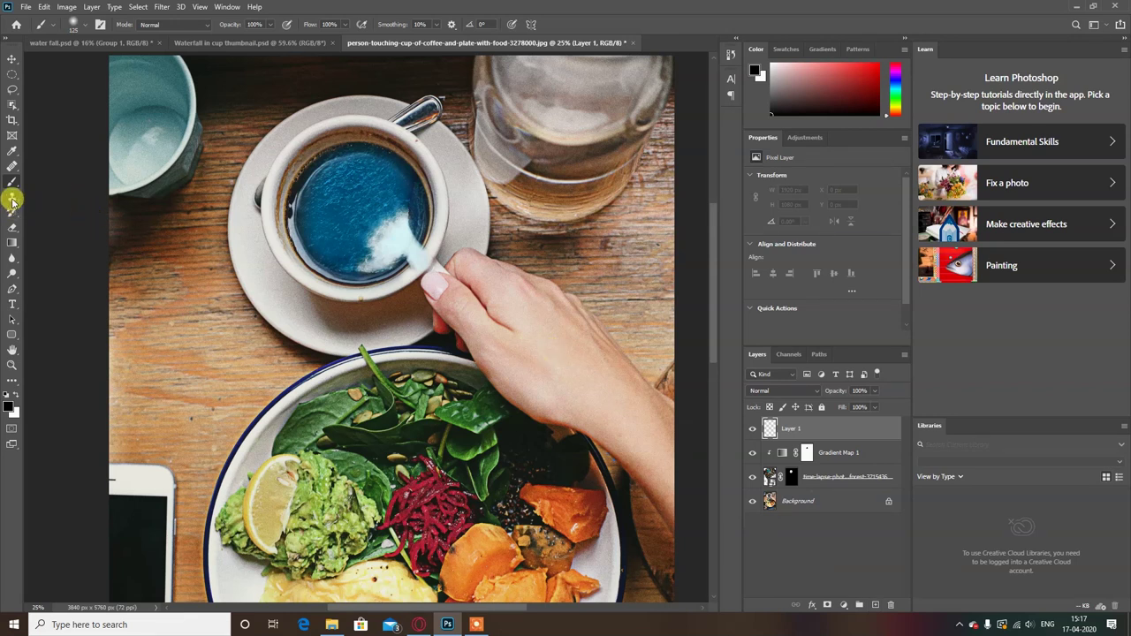
- Switch to the Healing Brush and paint a first white splash patch on Layer 1
left_click(13, 168)
left_click_drag(14, 172, 57, 183)
left_click(57, 183)
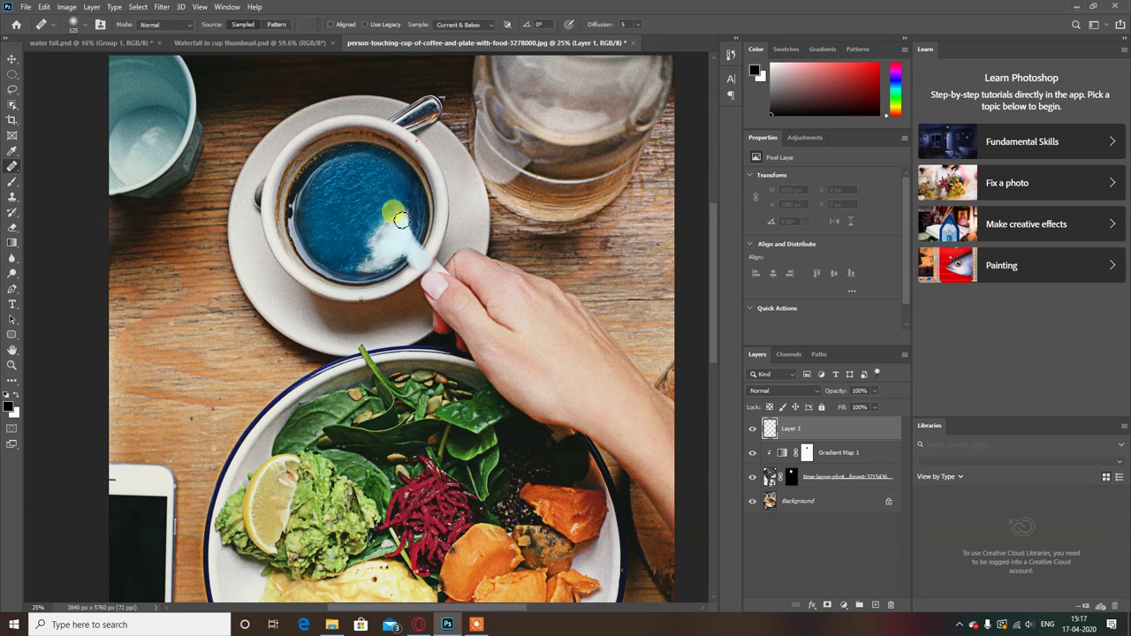
left_click_drag(400, 219, 411, 230)
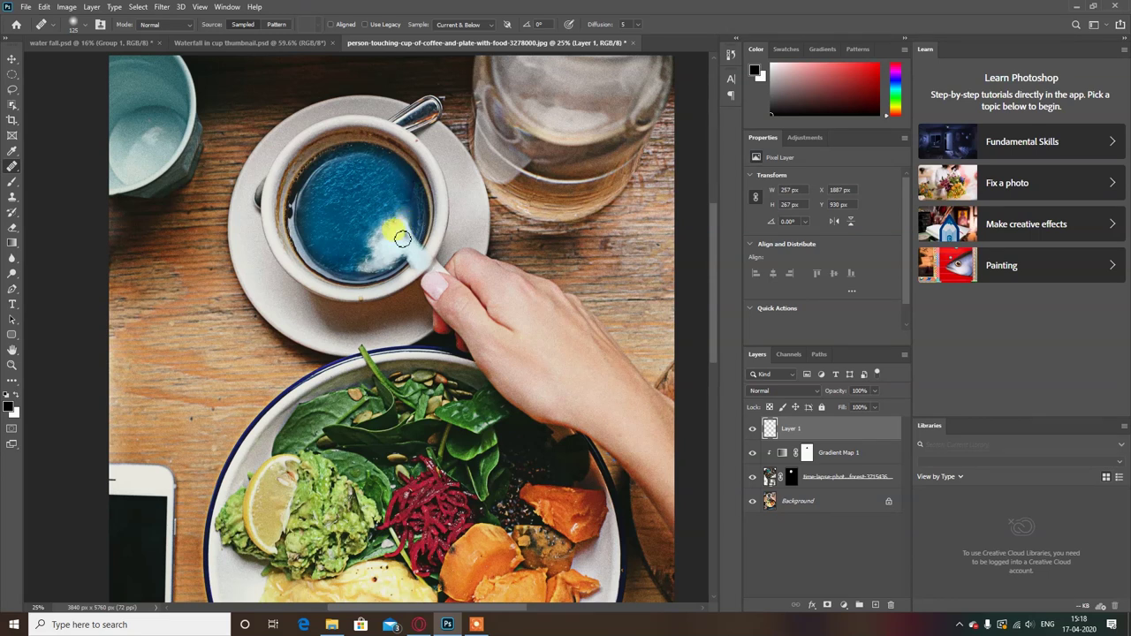
left_click(73, 21)
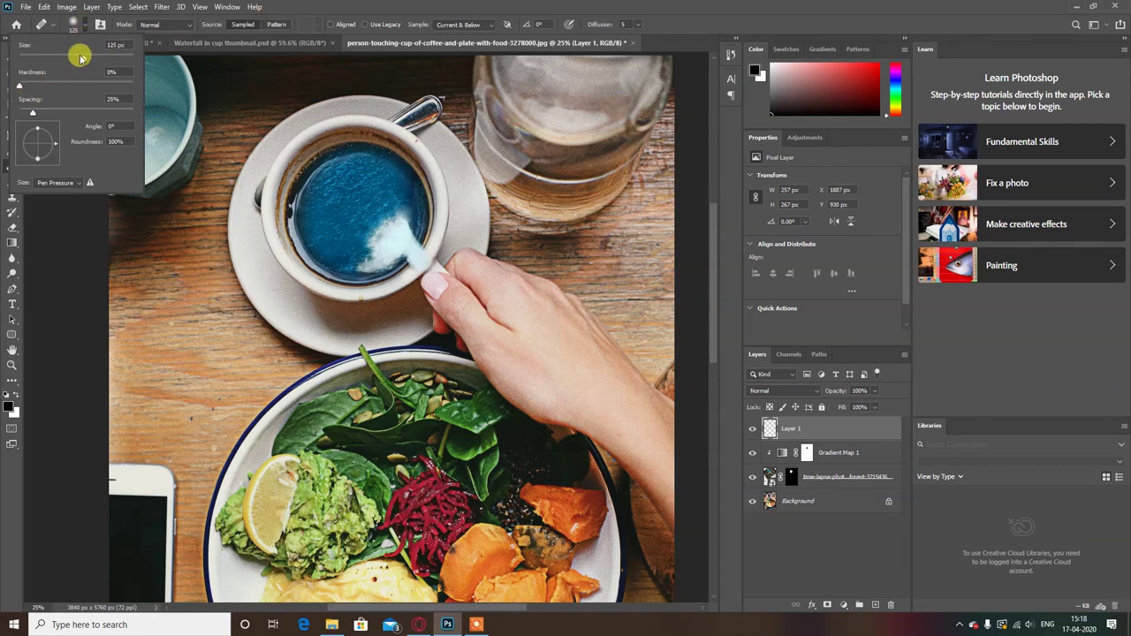
- With a 155 px brush, paint white foam spilling over the cup rim toward the hand
left_click(538, 14)
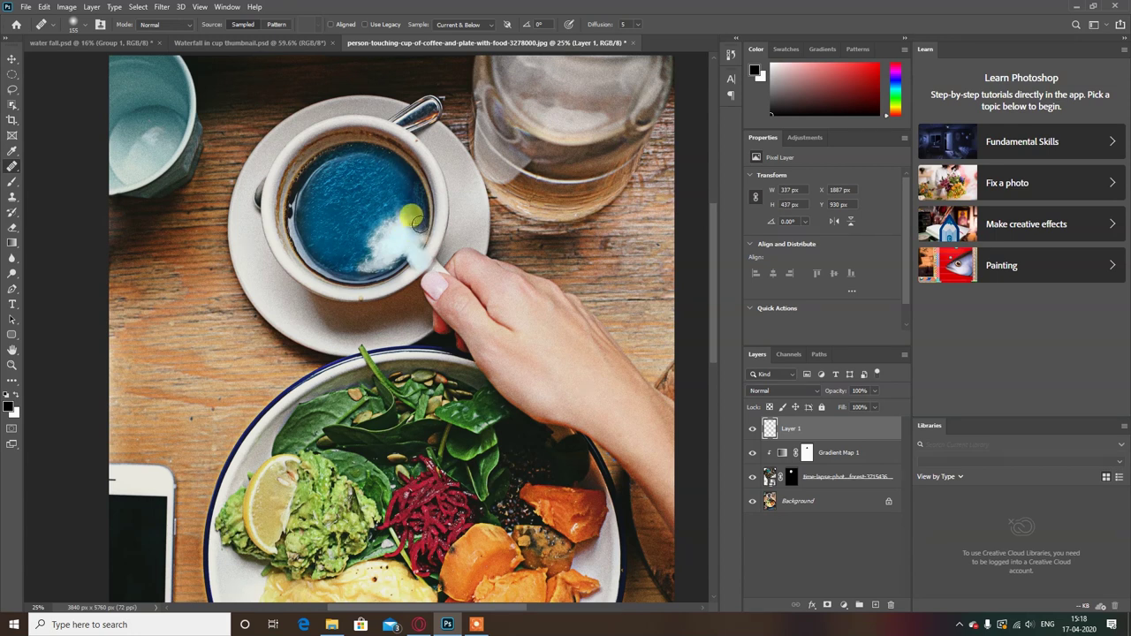
left_click_drag(411, 224, 399, 256)
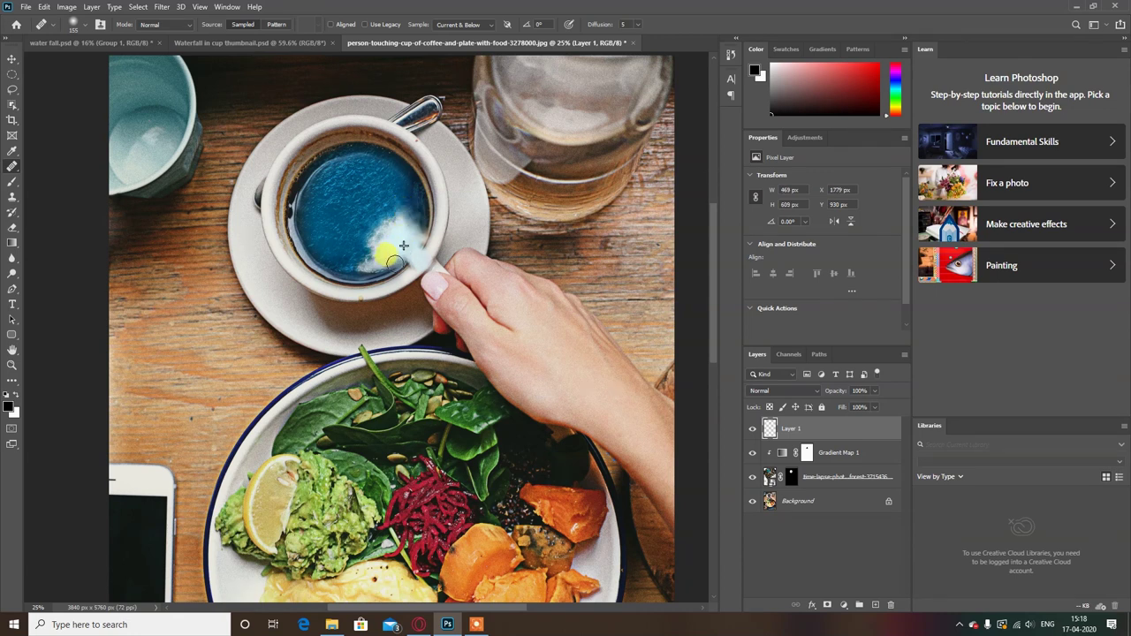
mouse_move(404, 257)
left_mouse_down()
mouse_move(377, 230)
mouse_move(371, 242)
mouse_move(400, 243)
left_mouse_up()
mouse_move(417, 235)
left_mouse_down()
mouse_move(381, 267)
mouse_move(371, 258)
mouse_move(380, 264)
left_mouse_up()
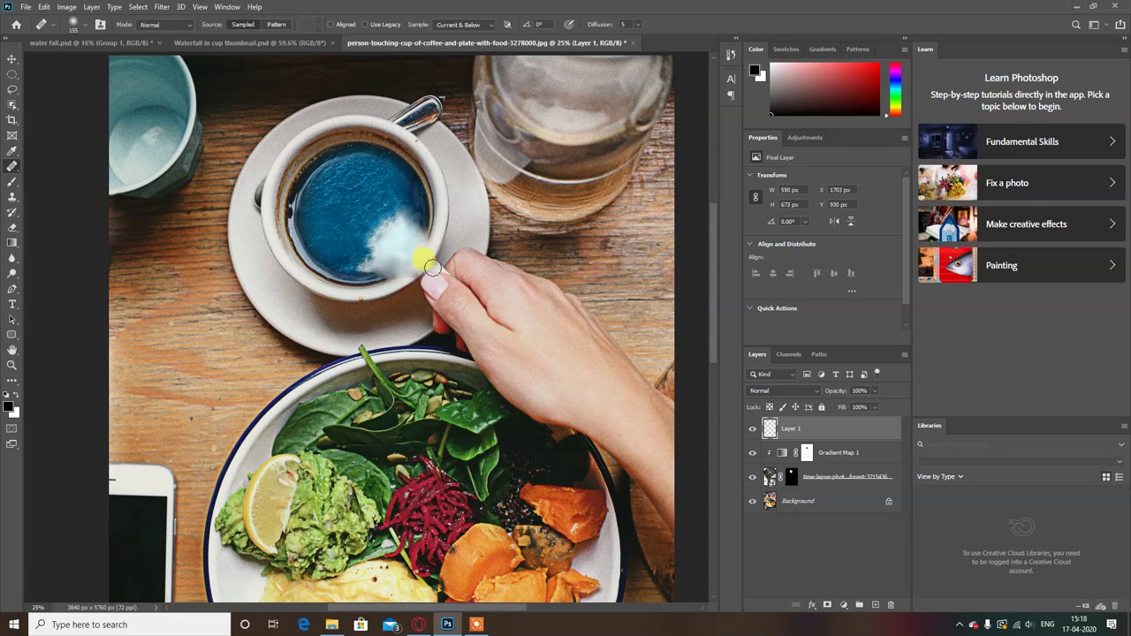
mouse_move(435, 266)
left_mouse_down()
mouse_move(382, 272)
mouse_move(441, 292)
left_mouse_up()
- Fade Layer 1 to 90% opacity and duplicate it
left_click(874, 390)
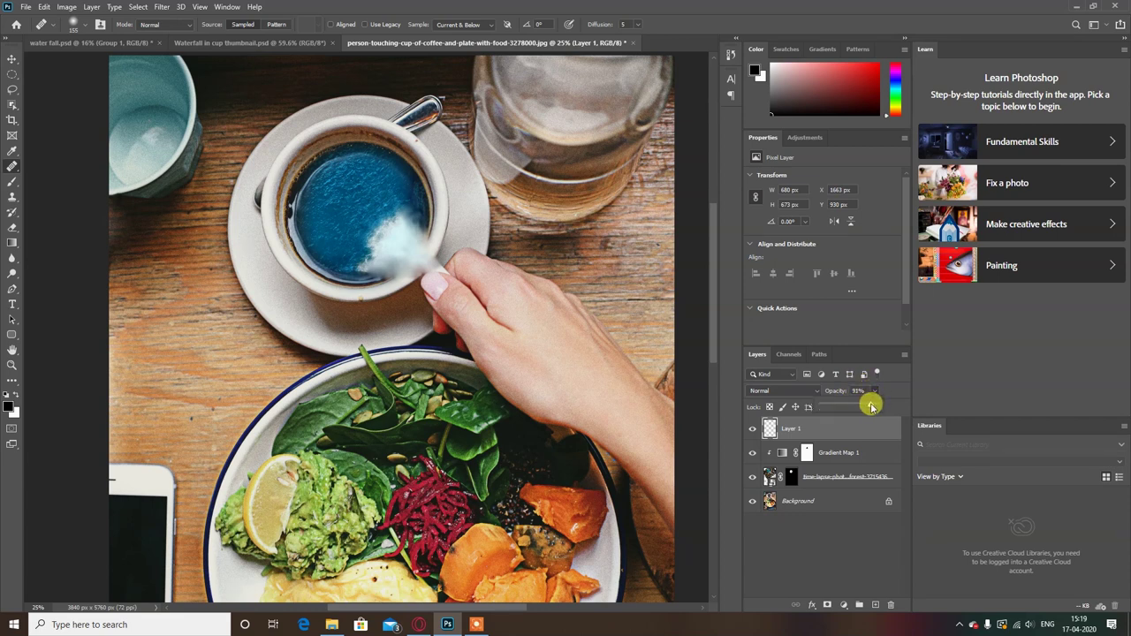
left_click_drag(869, 405, 871, 406)
mouse_move(837, 430)
left_mouse_down()
mouse_move(881, 580)
mouse_move(873, 605)
left_mouse_up()
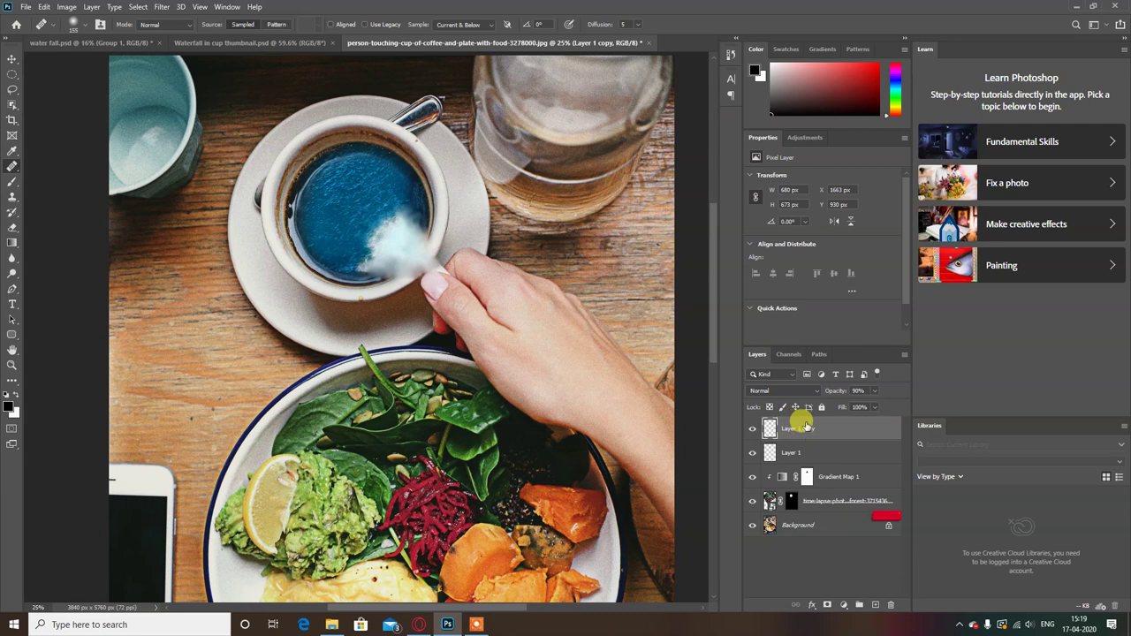
- Warp Layer 1 copy's corners to reshape the splash around the cup rim
key("ctrl+t")
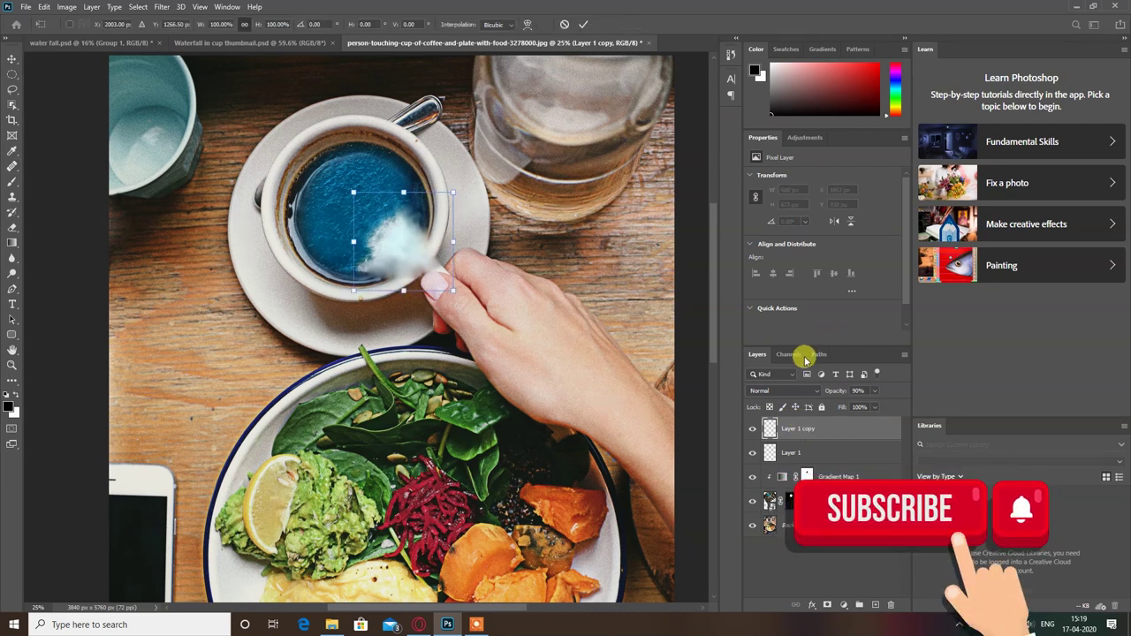
right_click(407, 227)
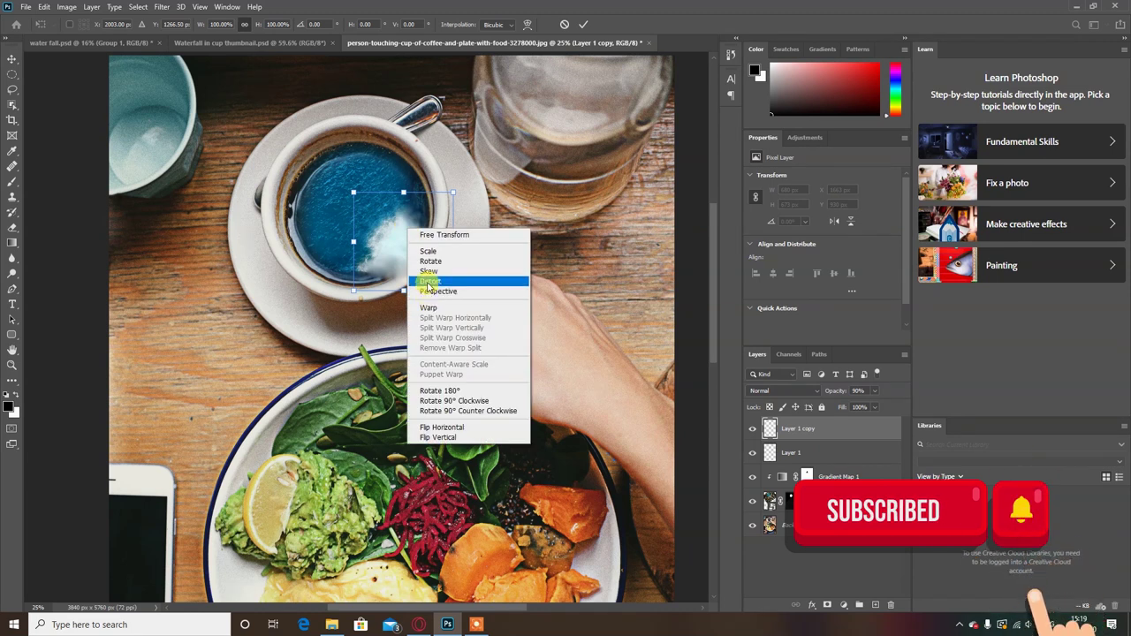
left_click(424, 306)
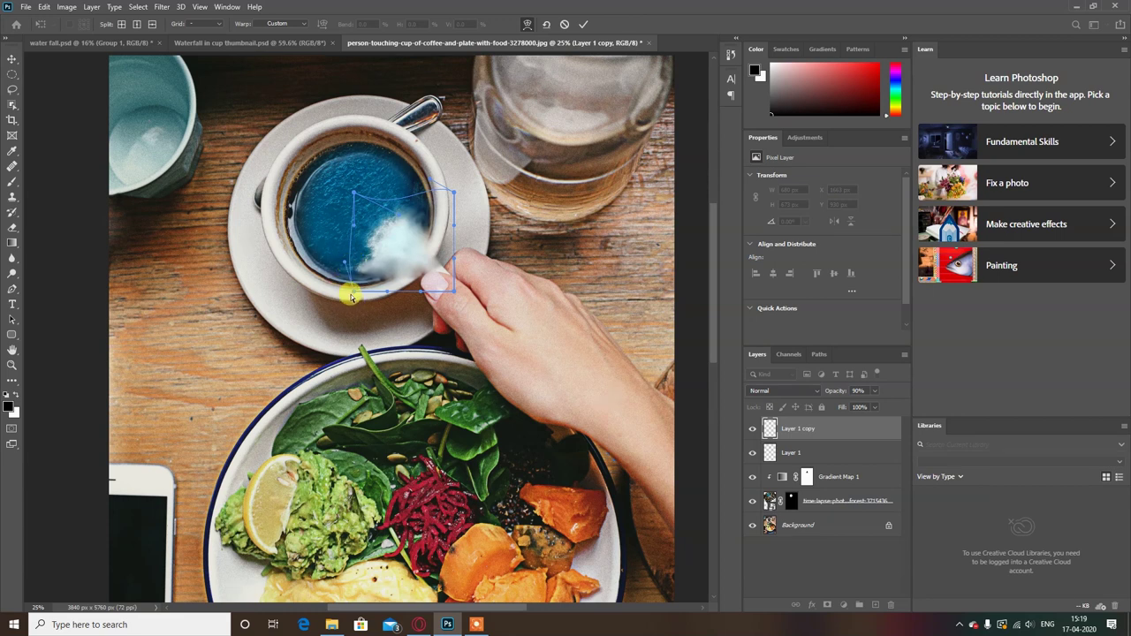
mouse_move(352, 294)
left_mouse_down()
mouse_move(391, 302)
mouse_move(380, 292)
left_mouse_up()
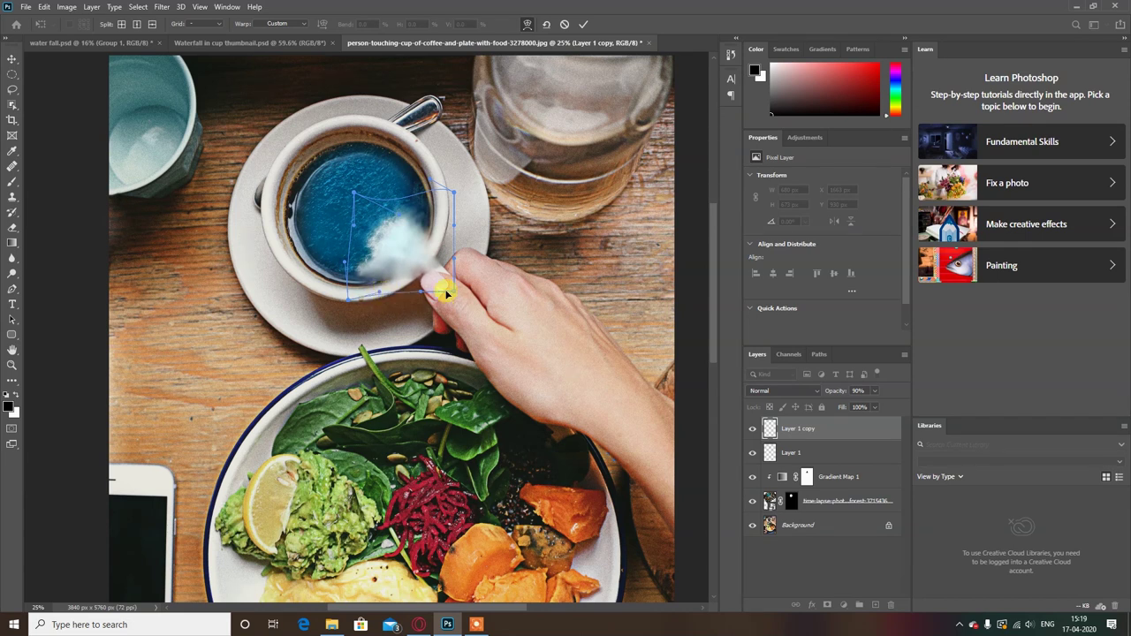
left_click_drag(449, 288, 450, 290)
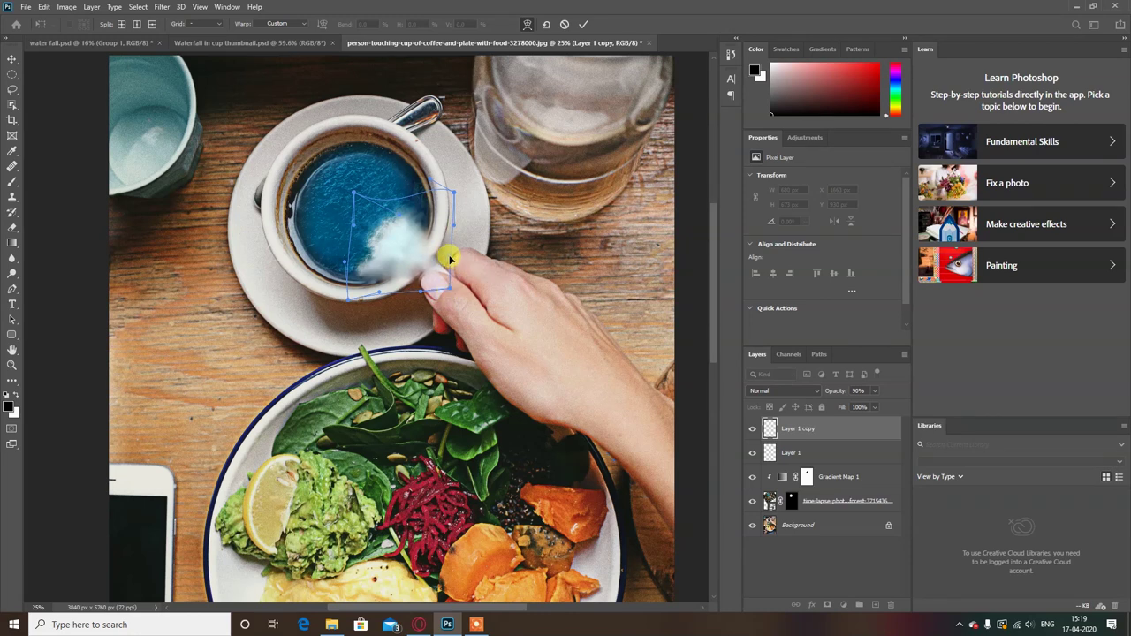
left_click(583, 24)
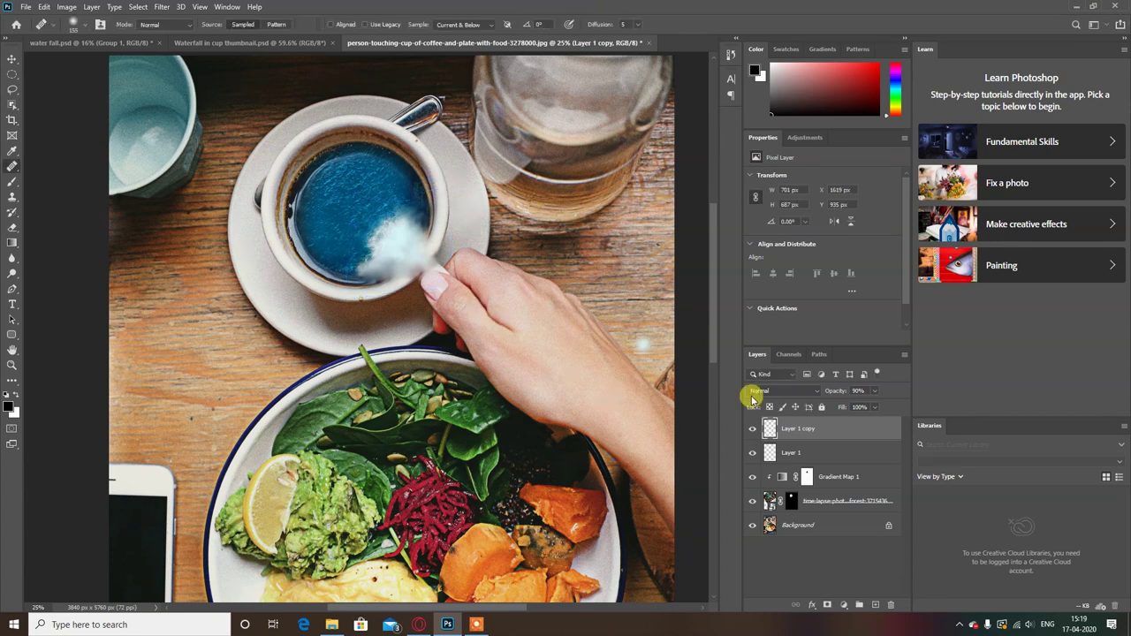
- Lower Layer 1 copy's opacity to 58%
left_click(874, 391)
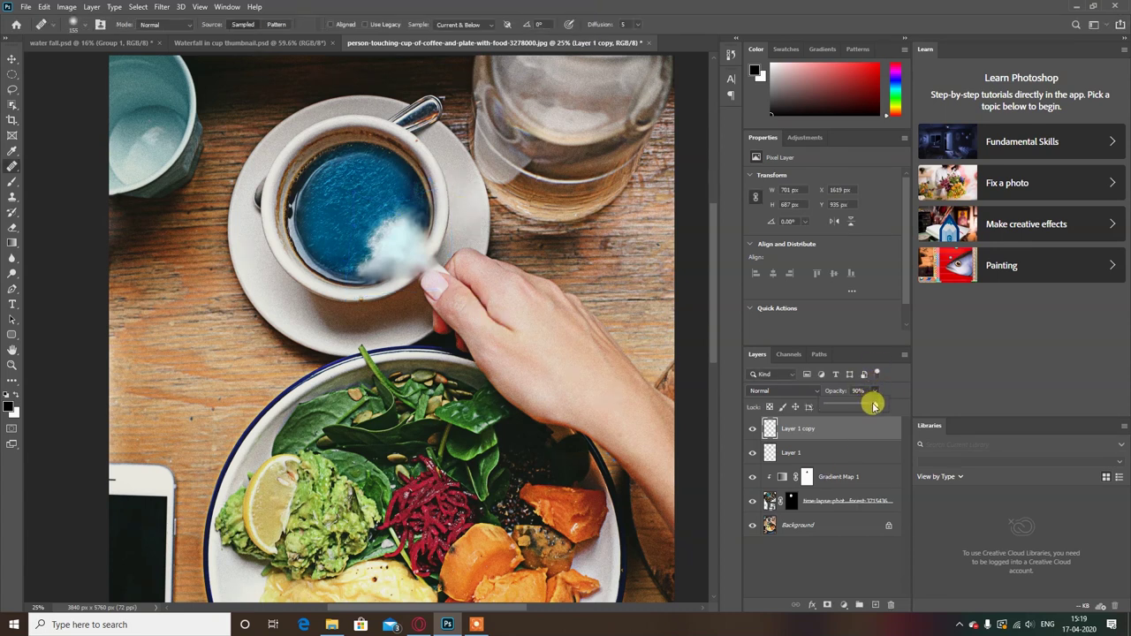
left_click_drag(867, 406, 852, 407)
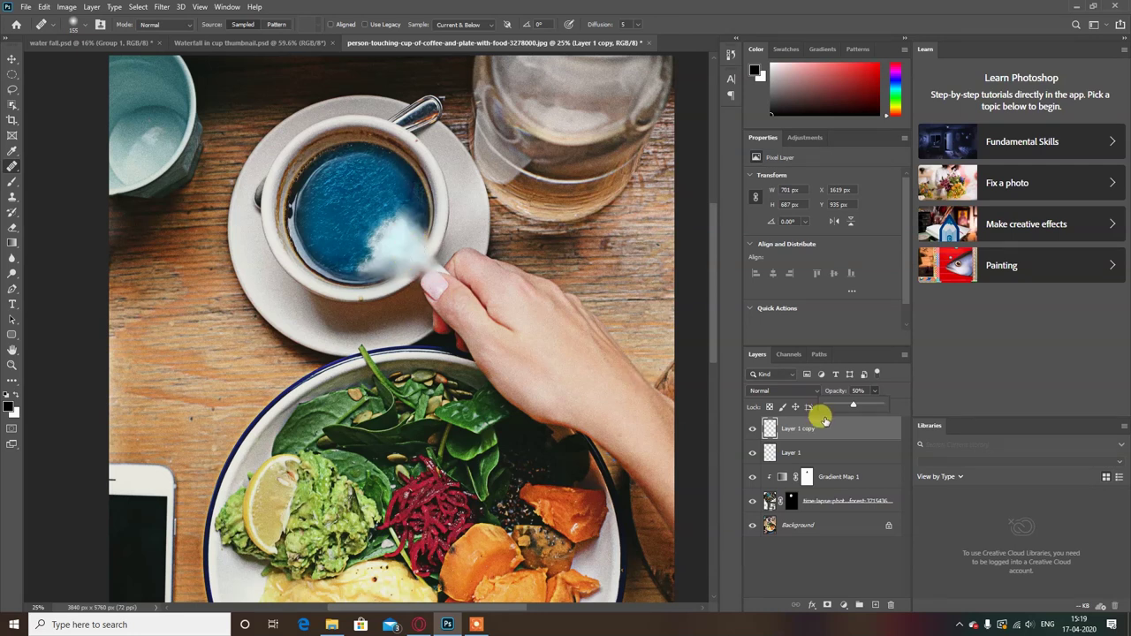
left_click_drag(853, 405, 857, 409)
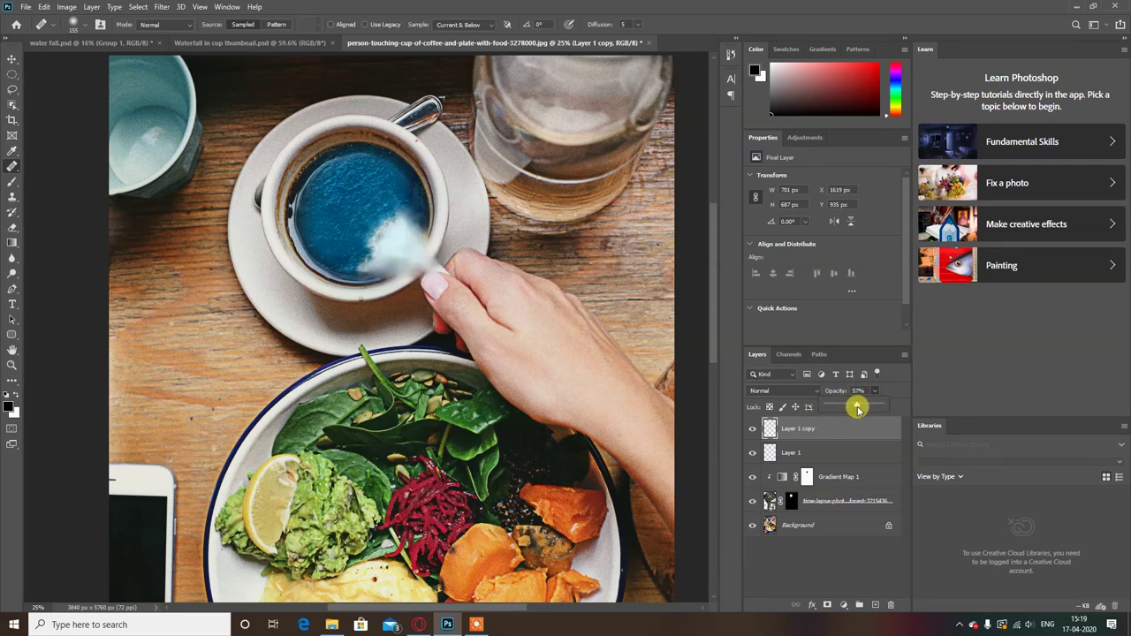
- Add a Curves adjustment layer and pull two RGB curve points down
left_click(843, 605)
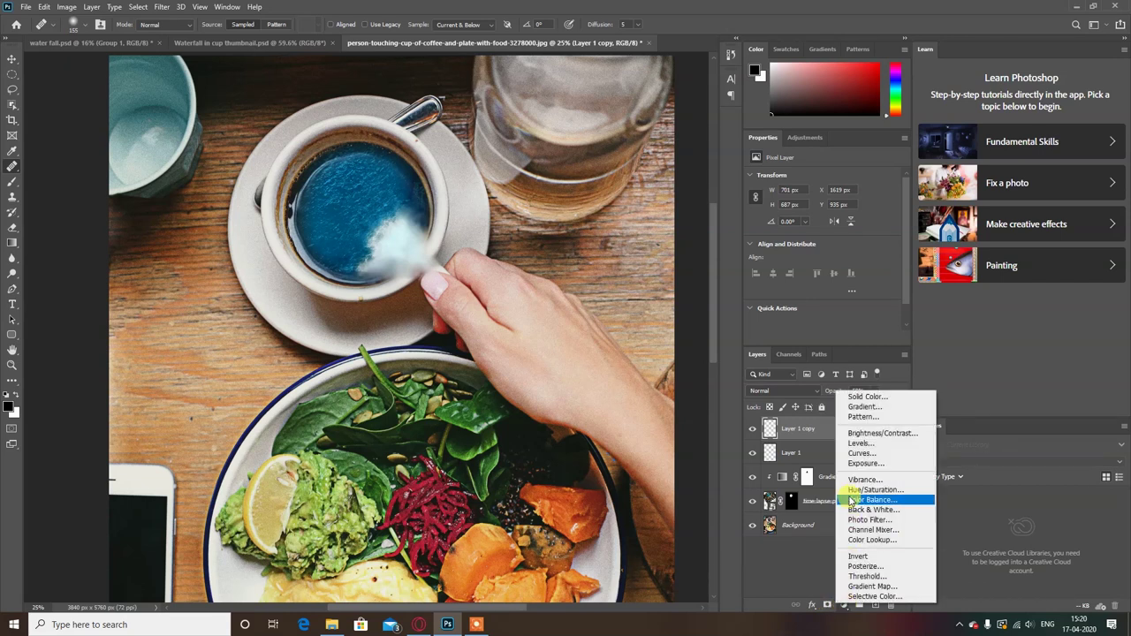
left_click(858, 454)
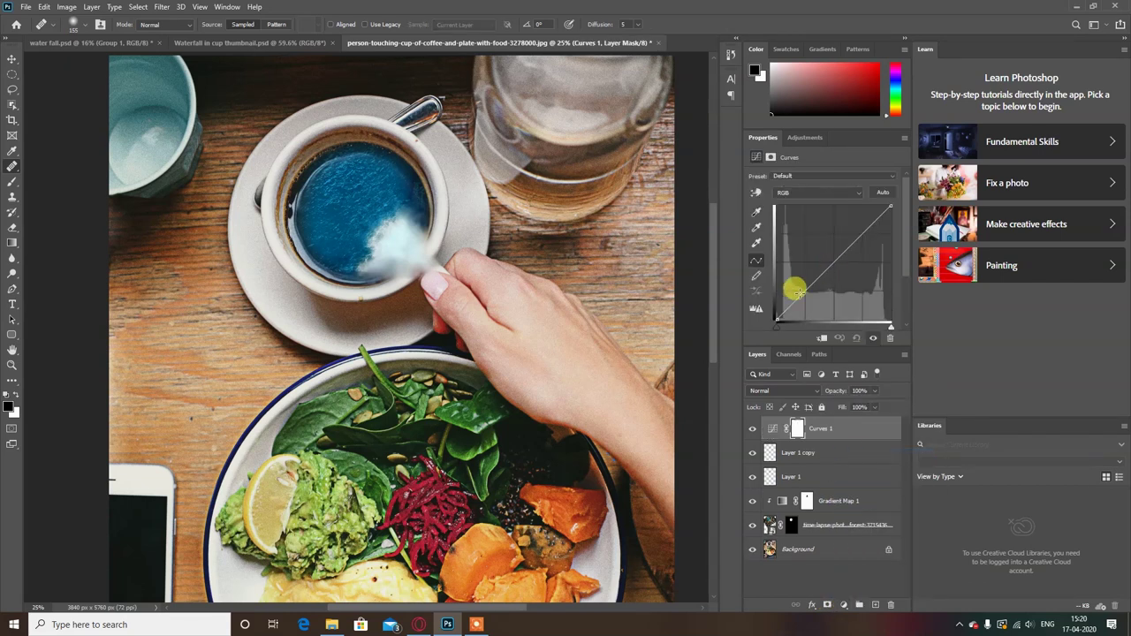
left_click_drag(799, 290, 806, 294)
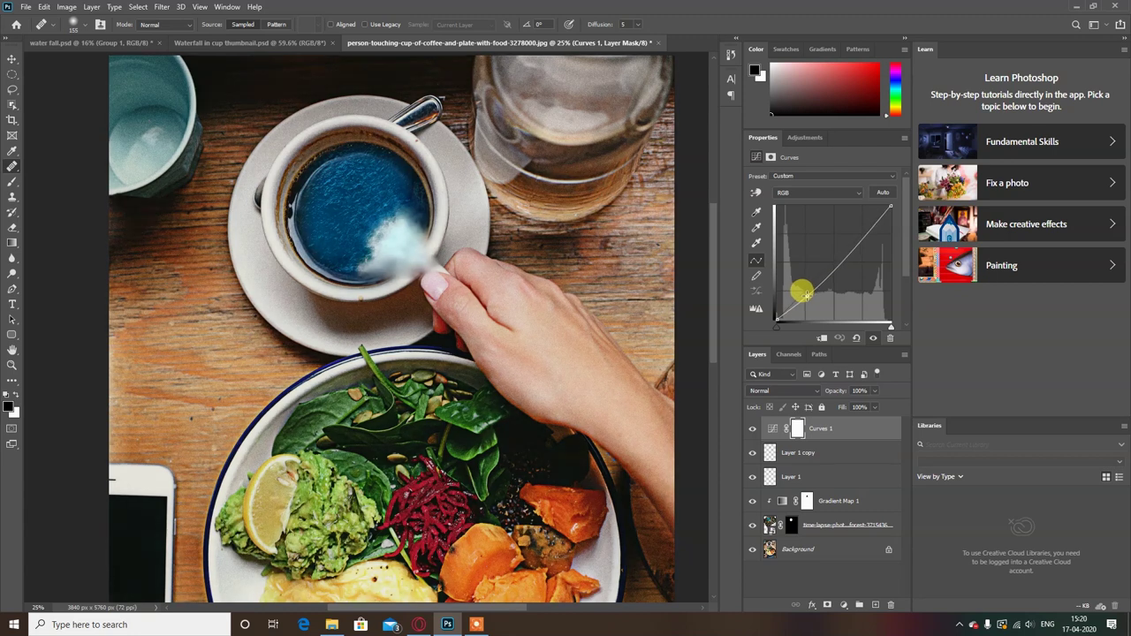
left_click_drag(846, 248, 854, 245)
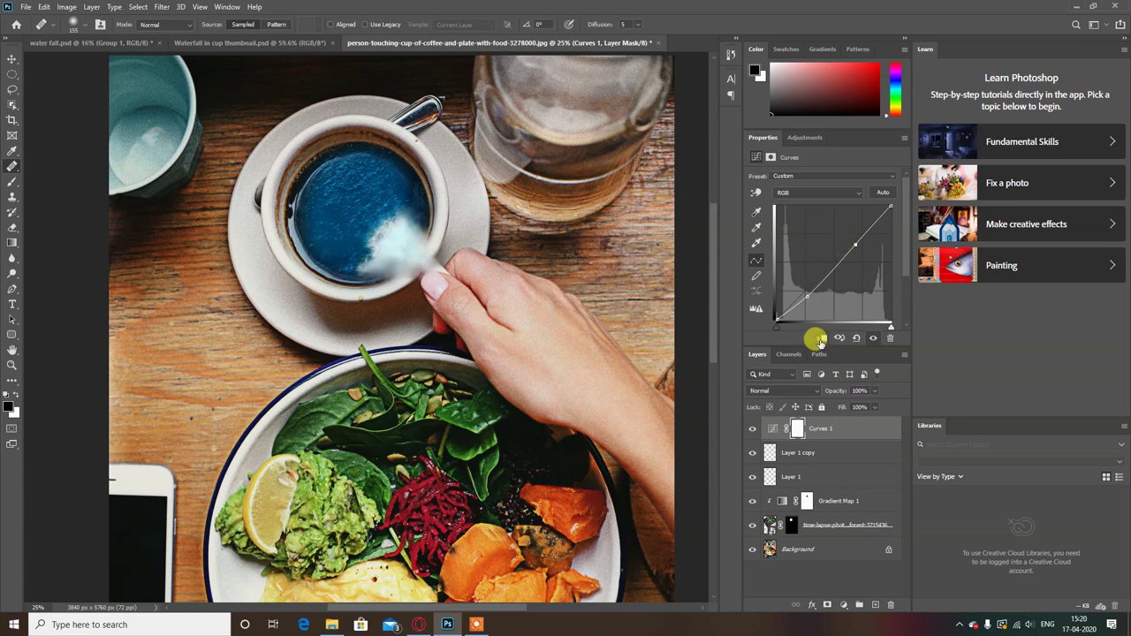
- Clip Curves 1 to Layer 1 copy and lower both curve points to darken shadows and midtones
left_click(820, 339)
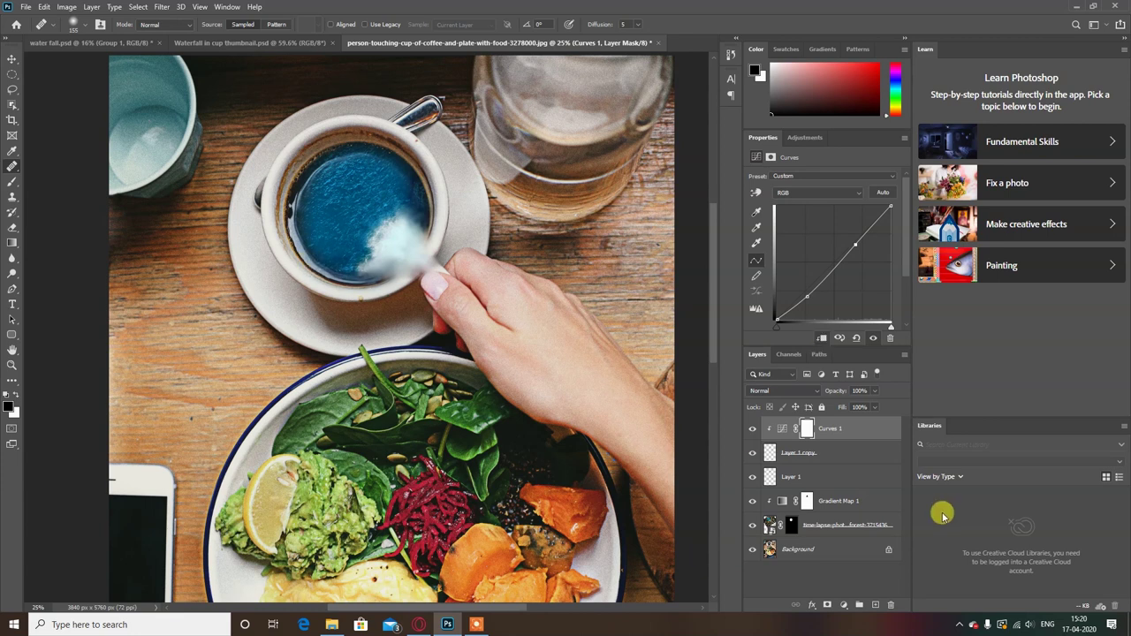
left_click_drag(806, 295, 812, 295)
mouse_move(855, 245)
left_mouse_down()
mouse_move(845, 232)
mouse_move(866, 249)
left_mouse_up()
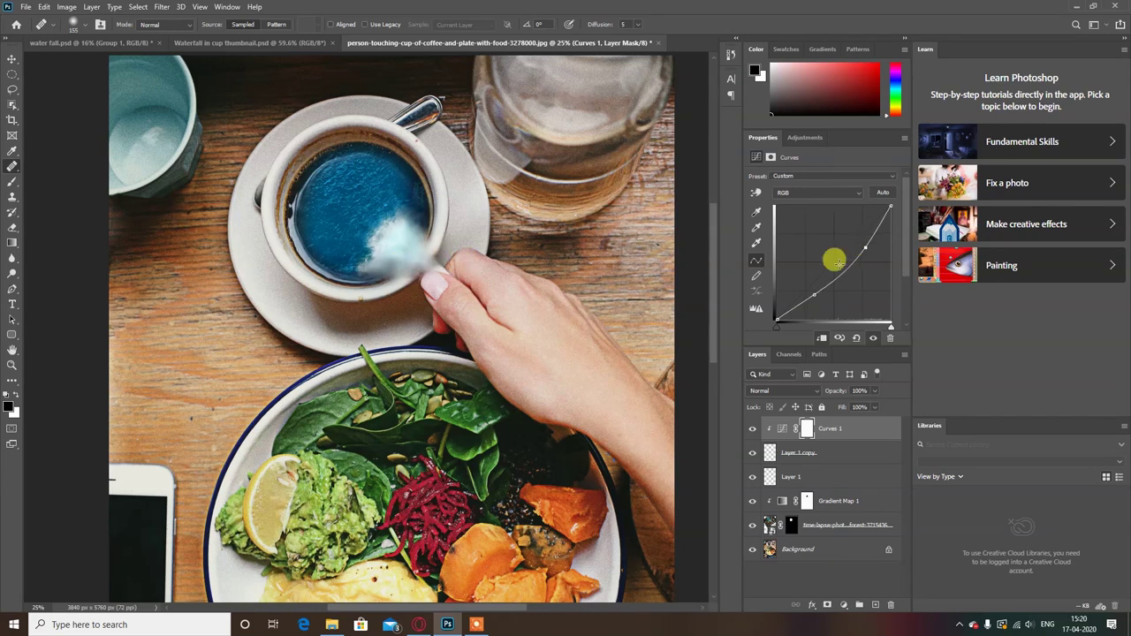
left_click(842, 576)
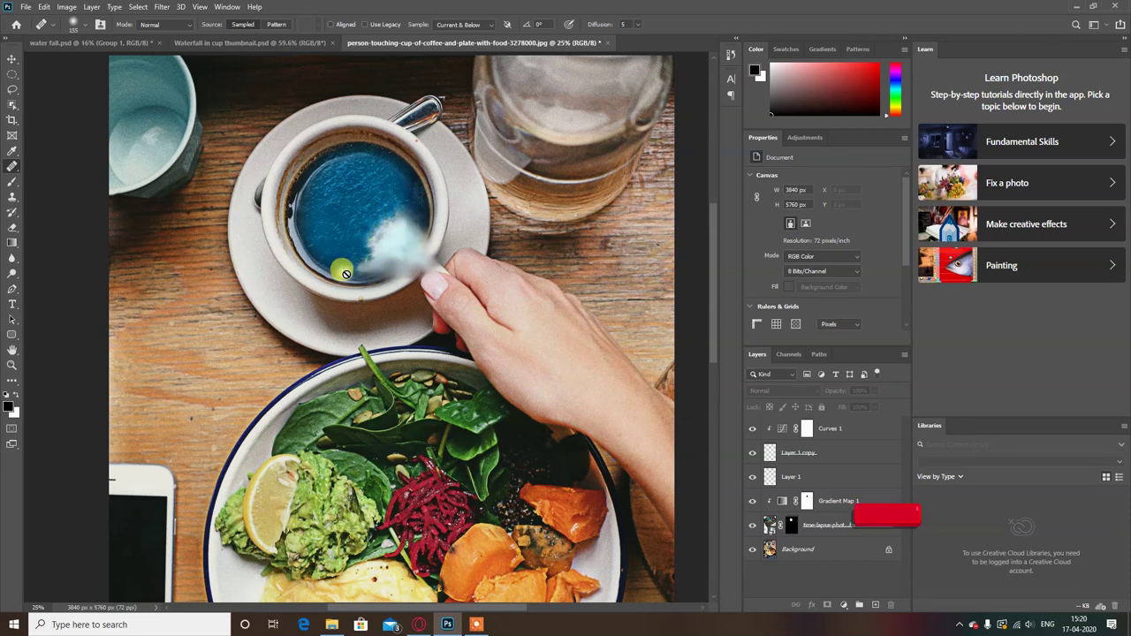
left_click(853, 429)
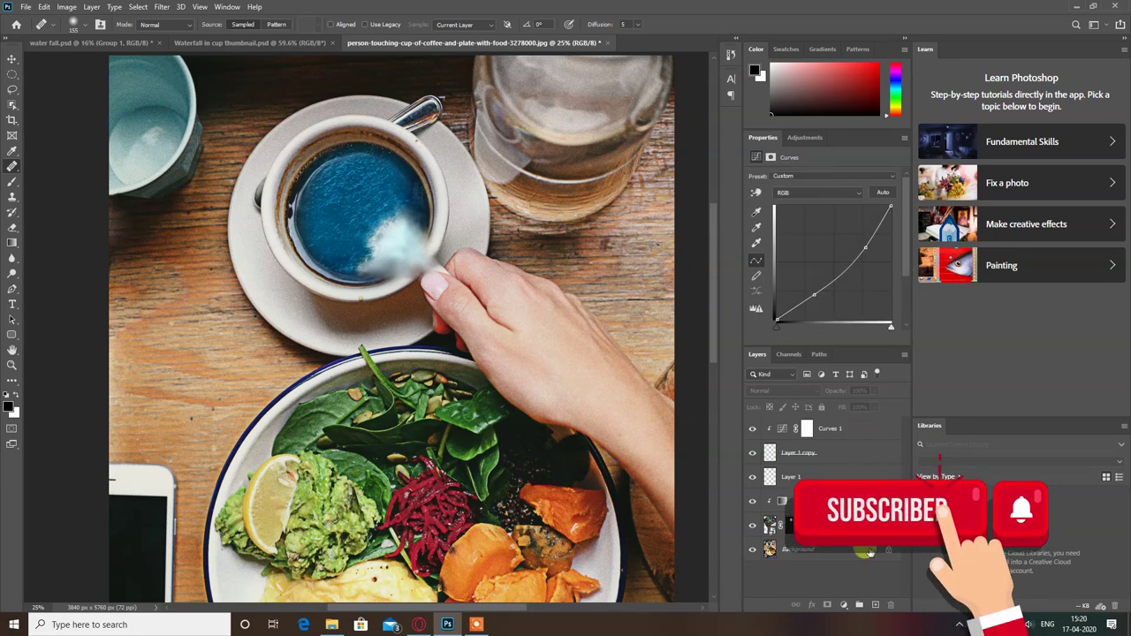
- Add Layer 2 above Curves 1 and paint extra white splash near the cup's right rim
left_click(874, 604)
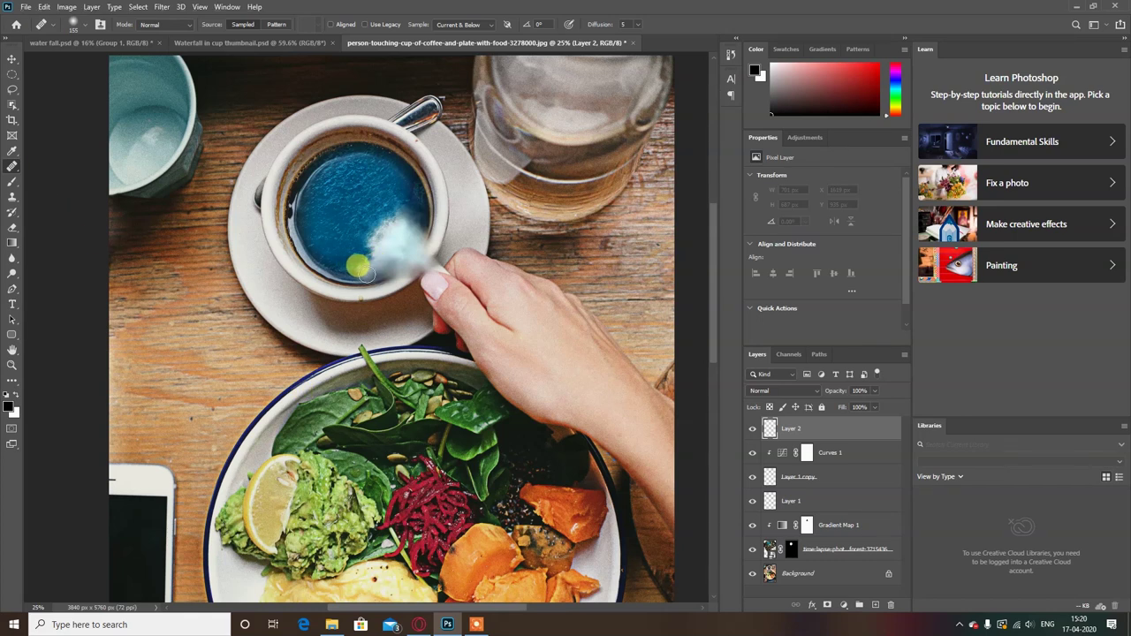
left_click_drag(378, 274, 383, 275)
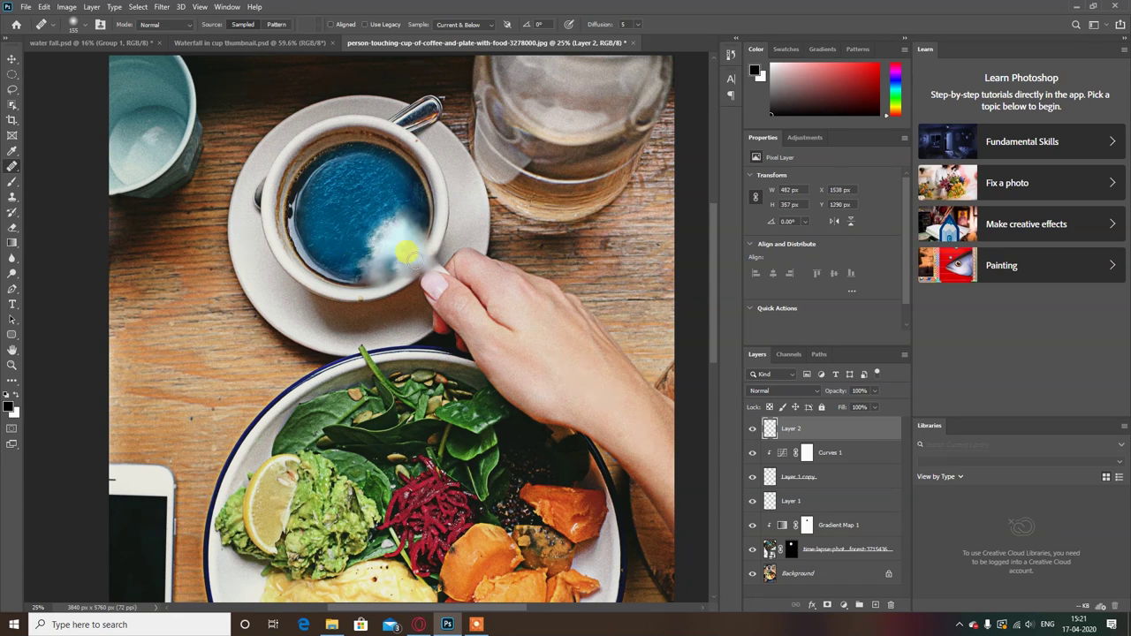
mouse_move(367, 268)
left_mouse_down()
mouse_move(367, 252)
mouse_move(414, 219)
left_mouse_up()
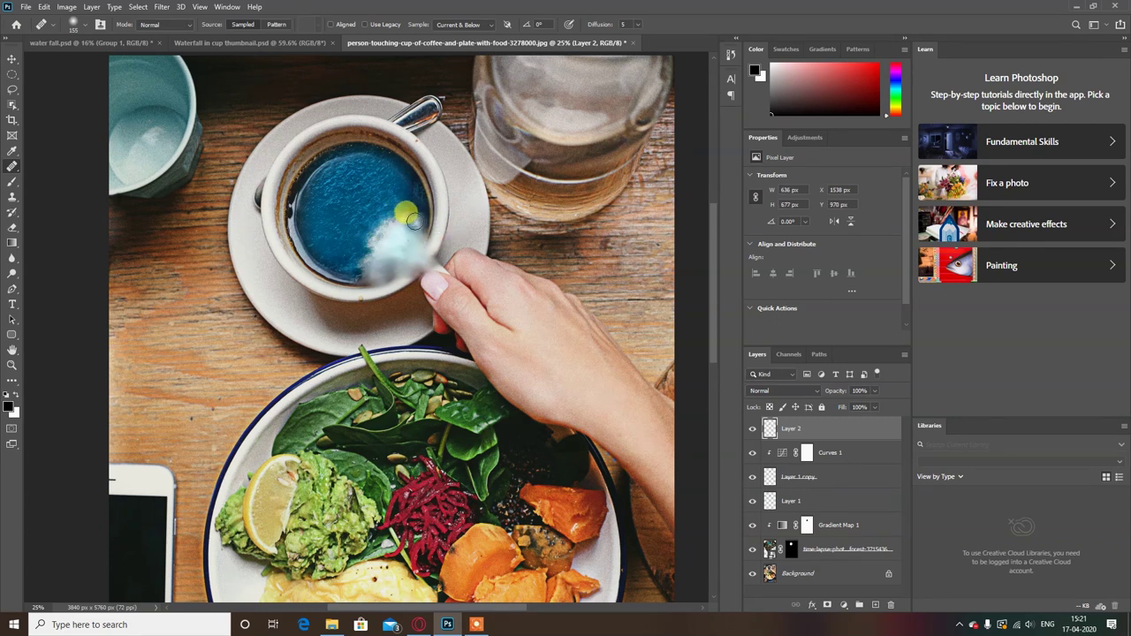
mouse_move(412, 216)
left_mouse_down()
mouse_move(422, 228)
mouse_move(512, 227)
mouse_move(512, 250)
mouse_move(391, 247)
mouse_move(326, 295)
mouse_move(355, 240)
left_mouse_up()
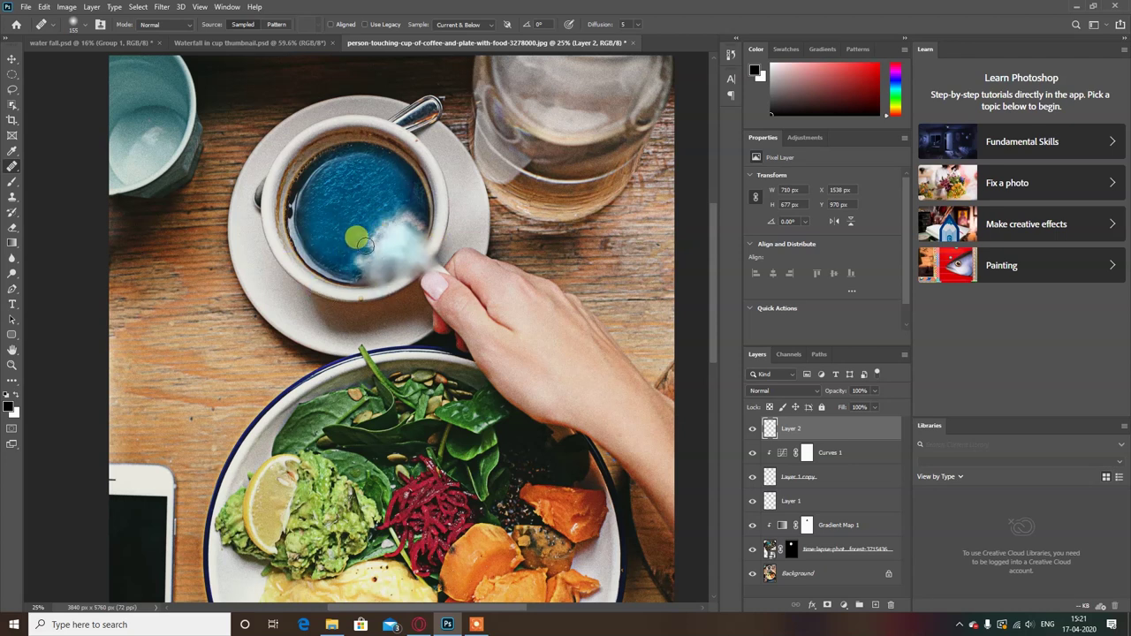
left_click(873, 391)
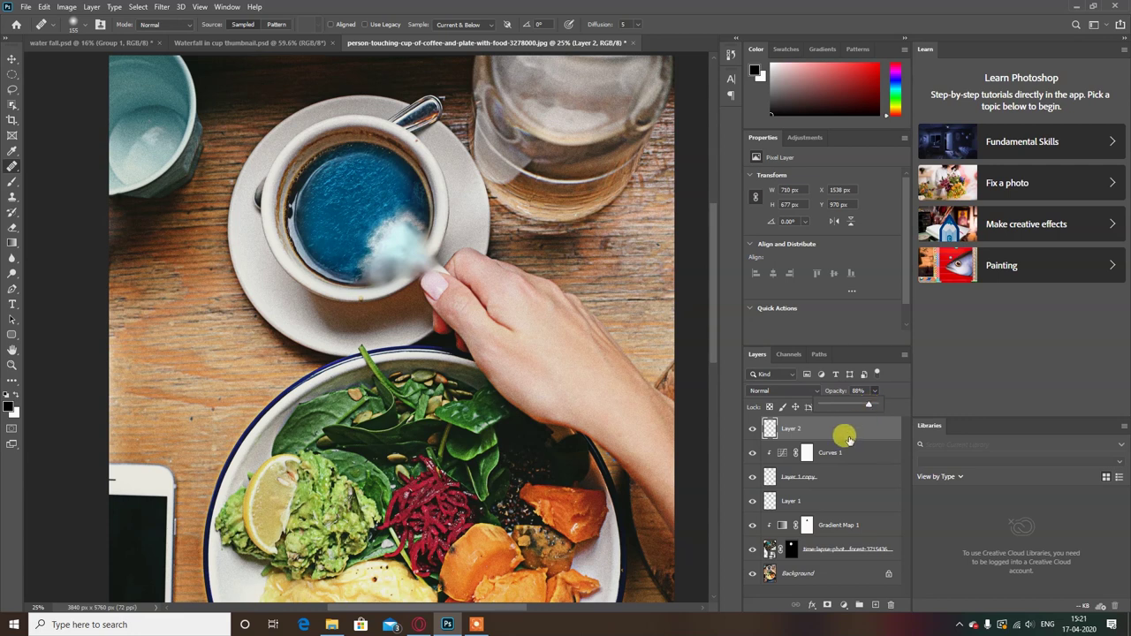
- Set Layer 2 to Screen blend mode and repaint the white splash inside the cup
left_click(792, 391)
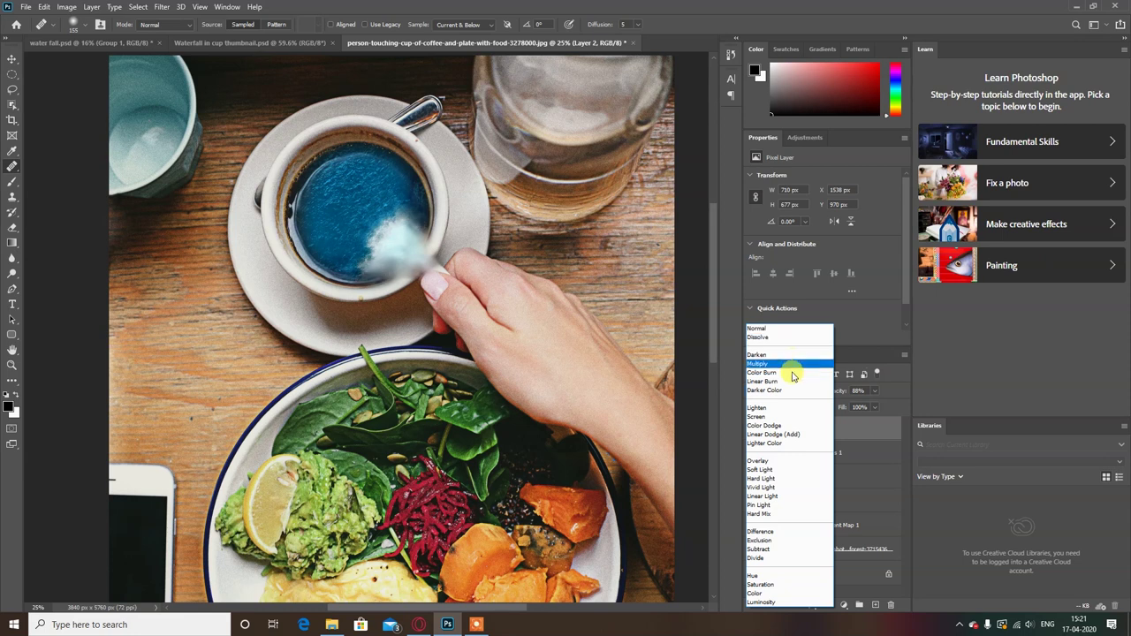
left_click(804, 418)
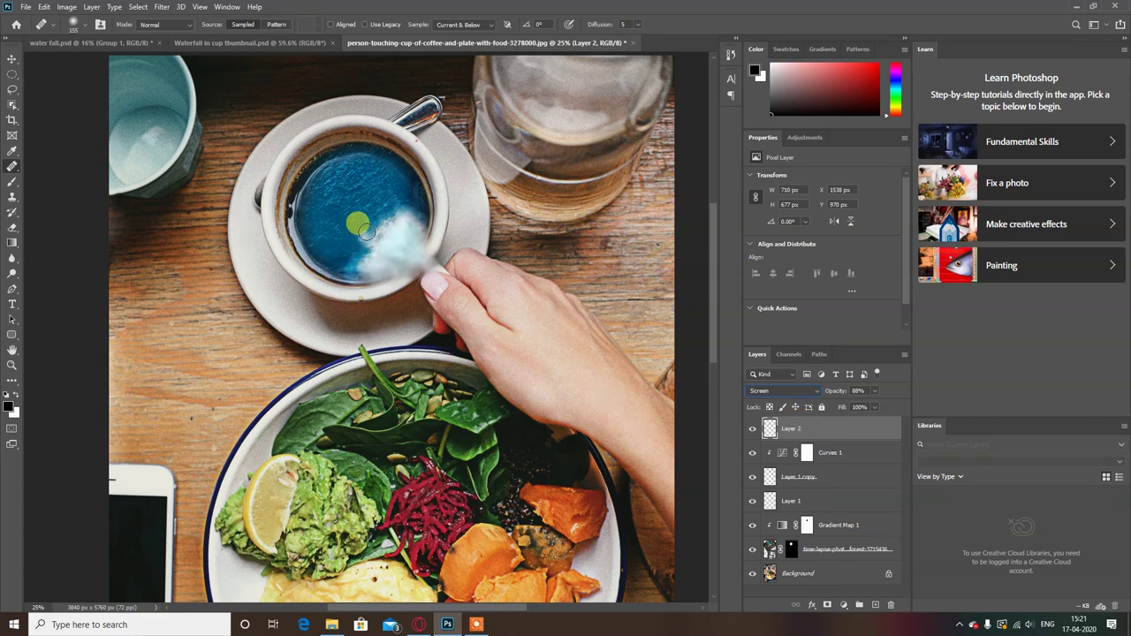
mouse_move(395, 213)
left_mouse_down()
mouse_move(357, 266)
mouse_move(398, 265)
left_mouse_up()
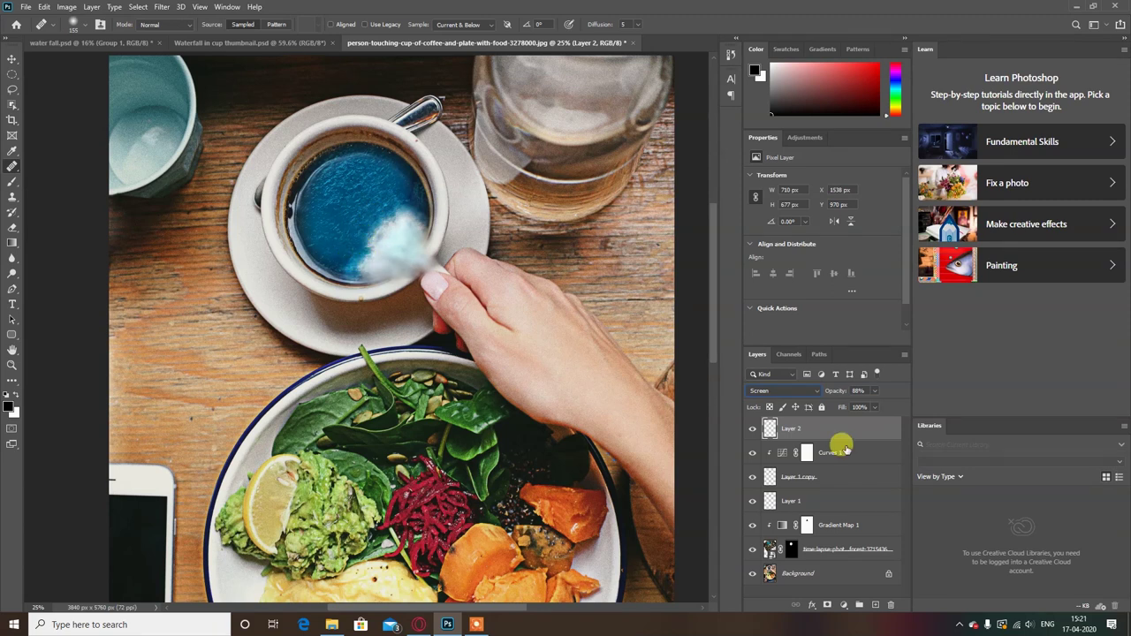